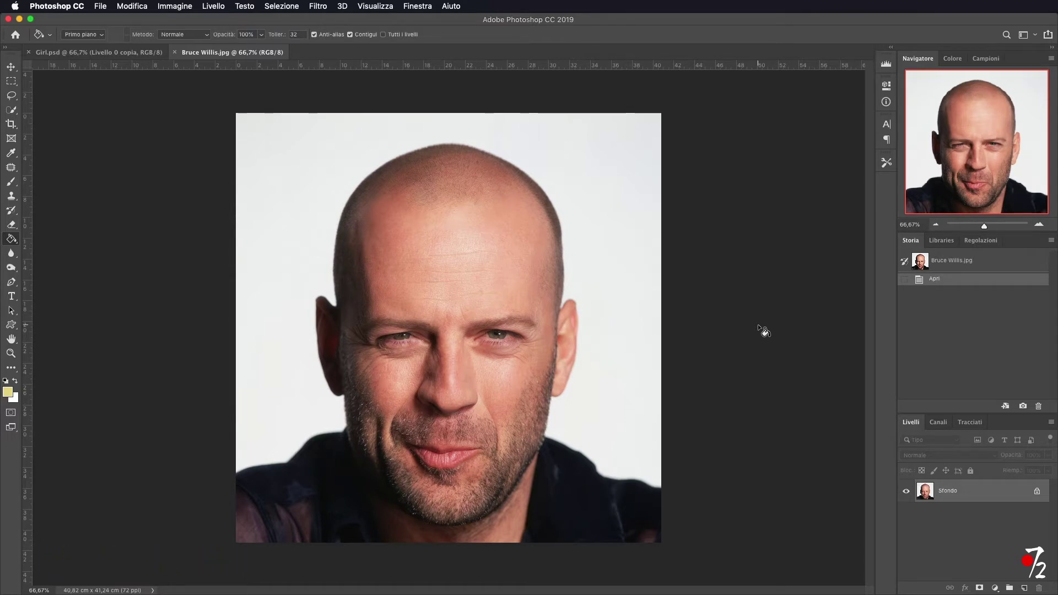
- Duplicate the Sfondo photo layer into a new Livello 1 copy above it
click(11, 66)
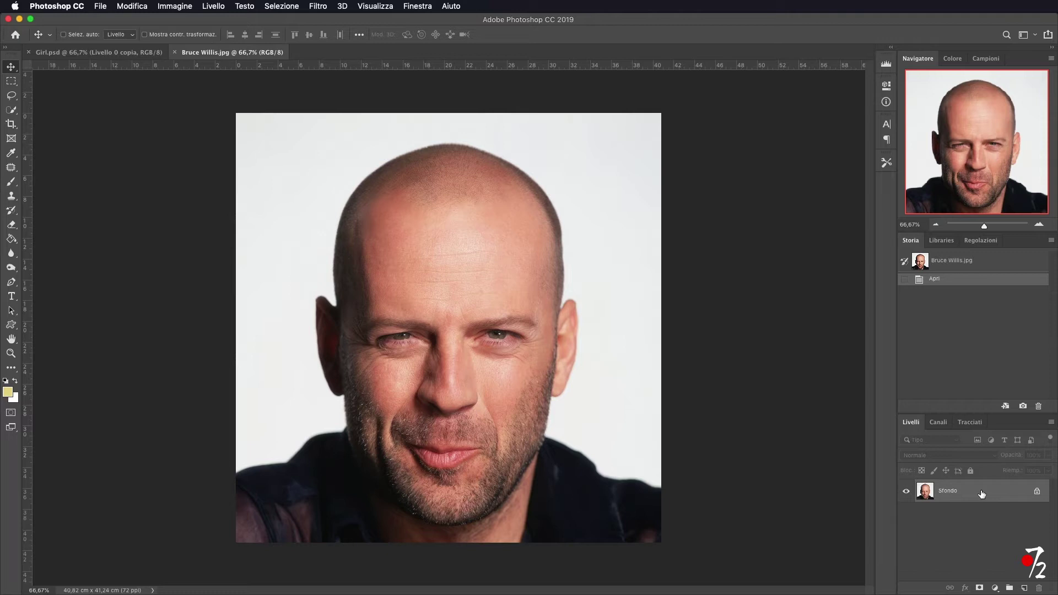
key(super+j)
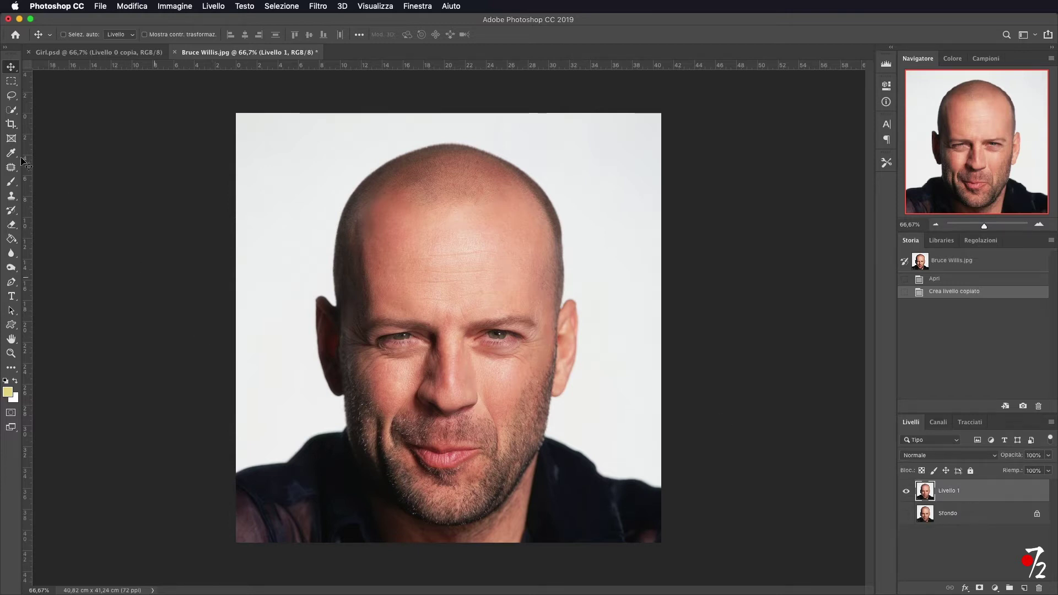
click(11, 110)
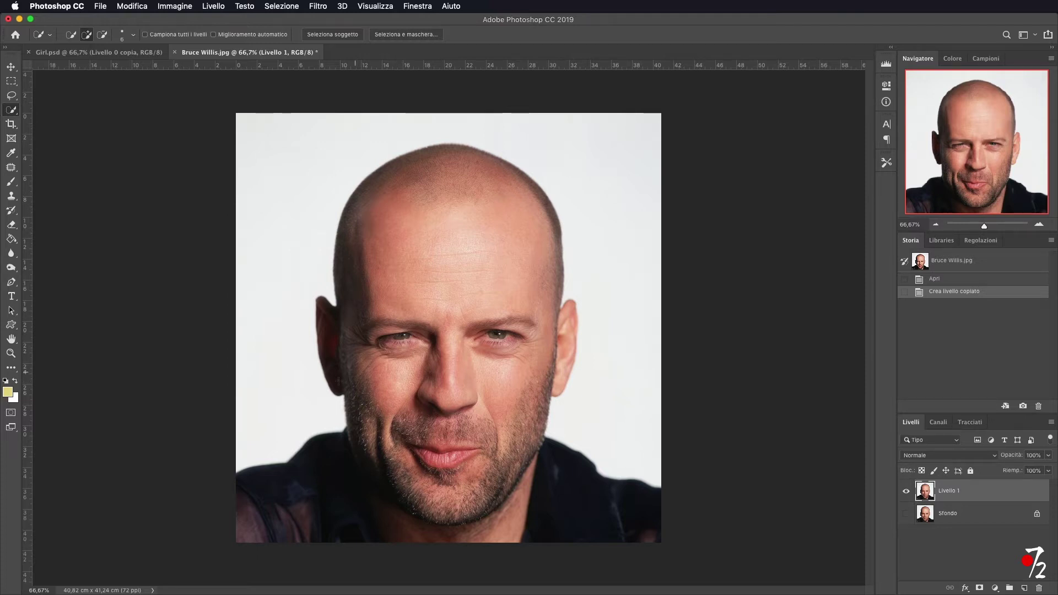
- Select the white background left and right of the head with a 34 px Quick Selection brush
drag(289, 393, 303, 393)
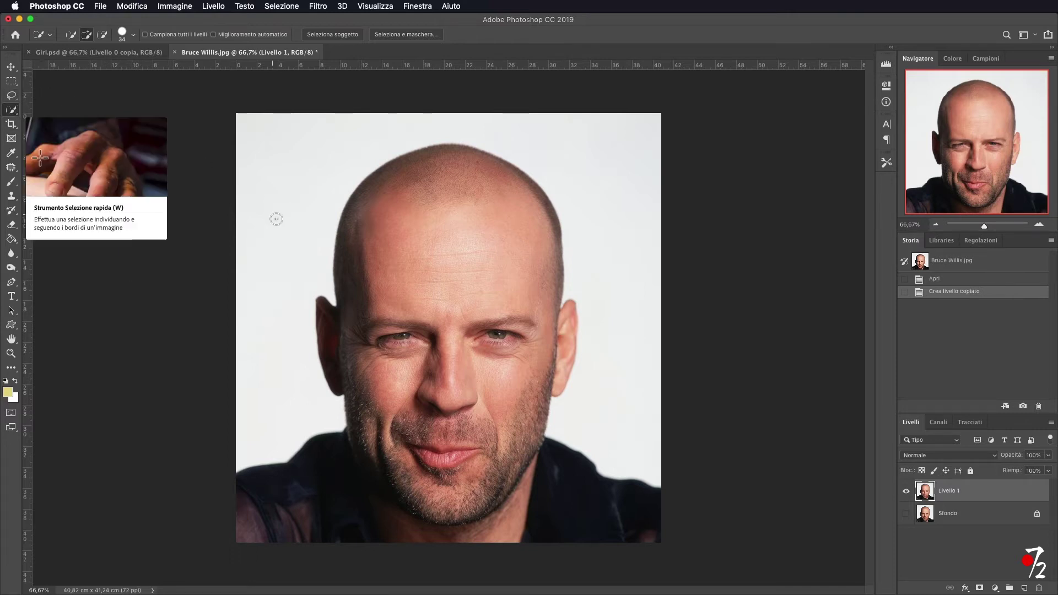
drag(303, 412, 273, 335)
drag(293, 263, 303, 227)
drag(496, 125, 607, 148)
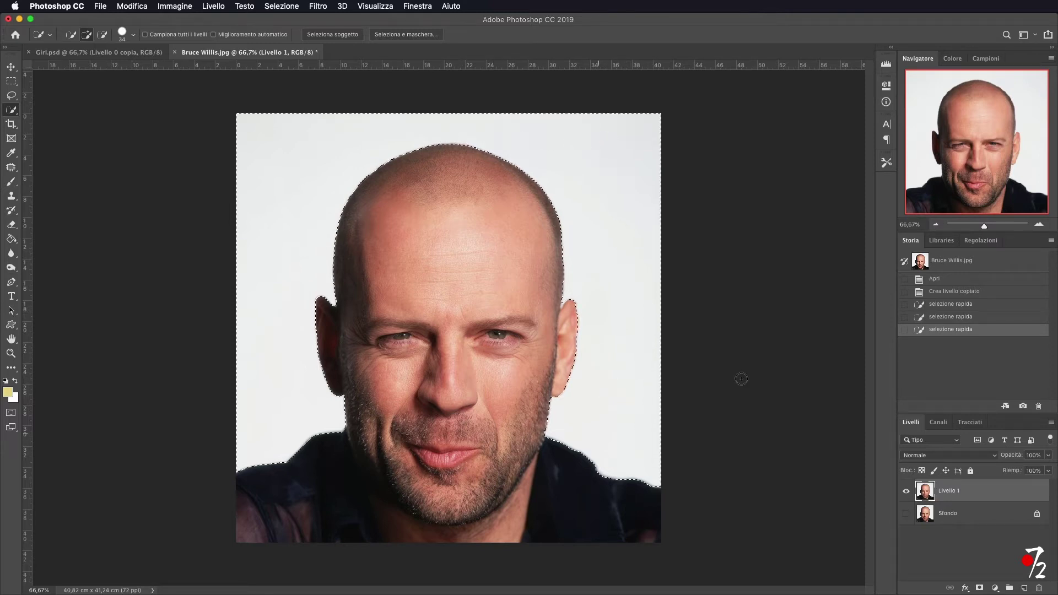
- Refine the selection where the ear meets the head using a 2 px brush
click(1039, 225)
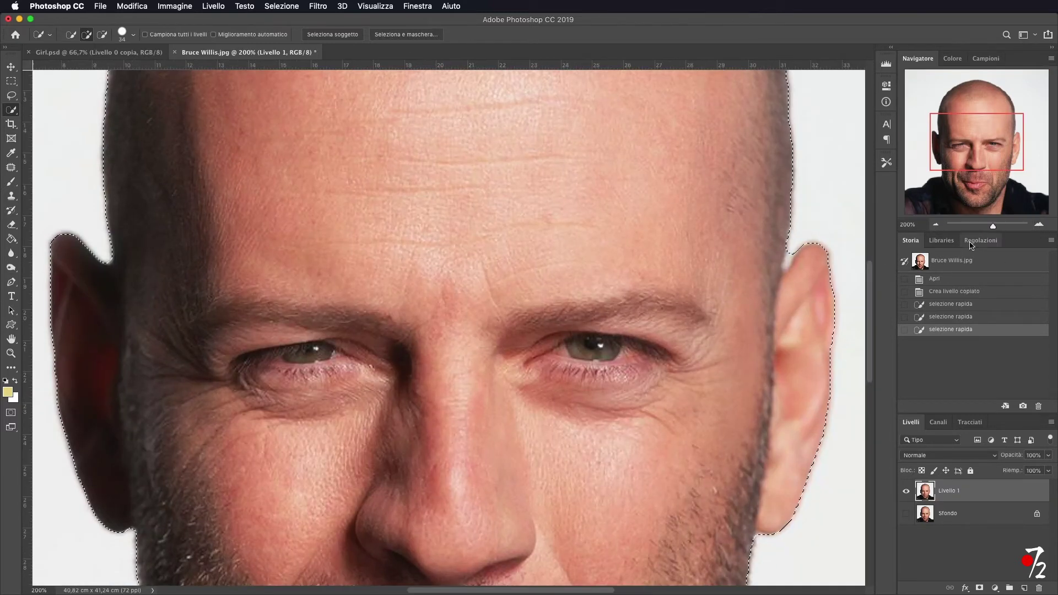
scroll(732, 255, right, 5)
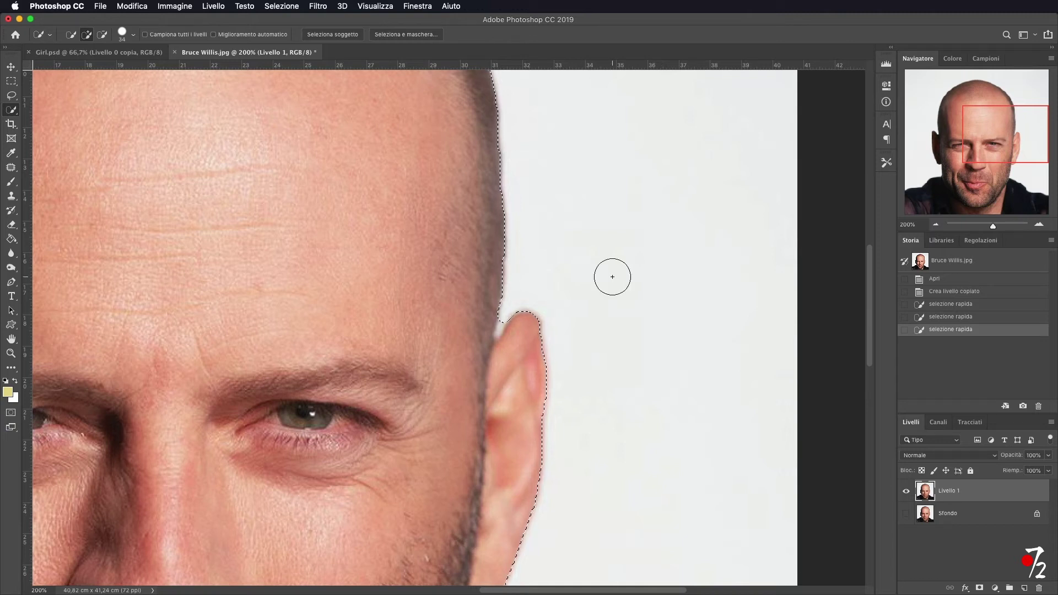
mouse_move(611, 278)
mouse_down()
mouse_move(596, 280)
mouse_move(714, 284)
mouse_move(602, 283)
mouse_up()
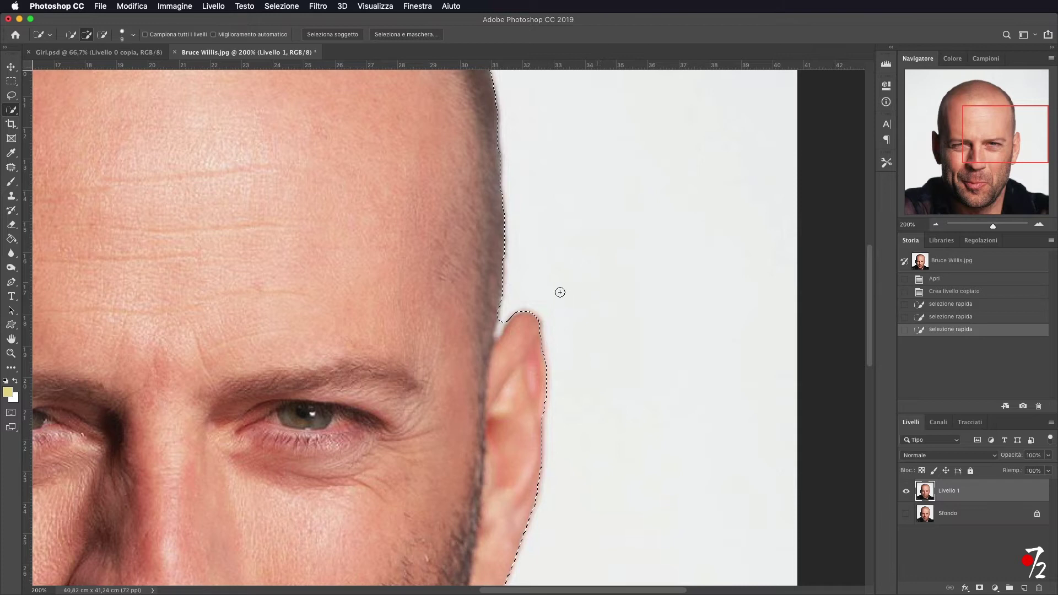
key(alt)
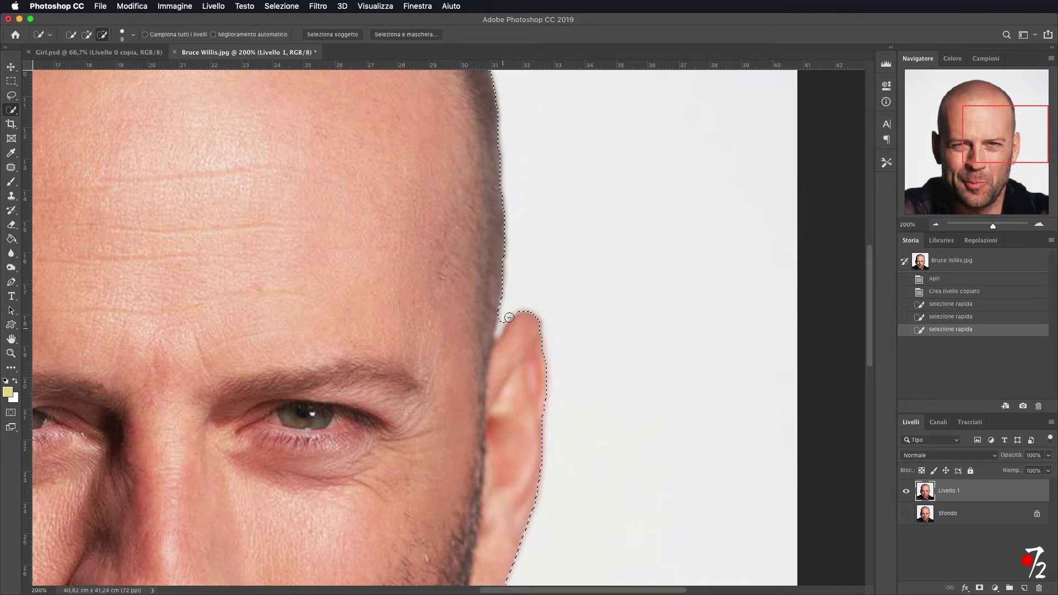
key(alt)
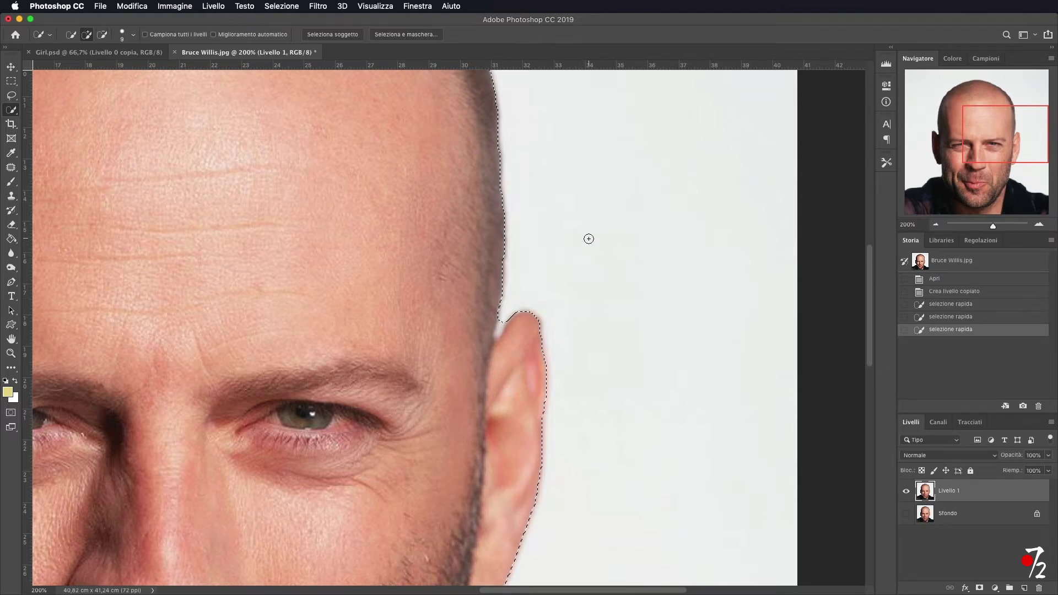
click(499, 327)
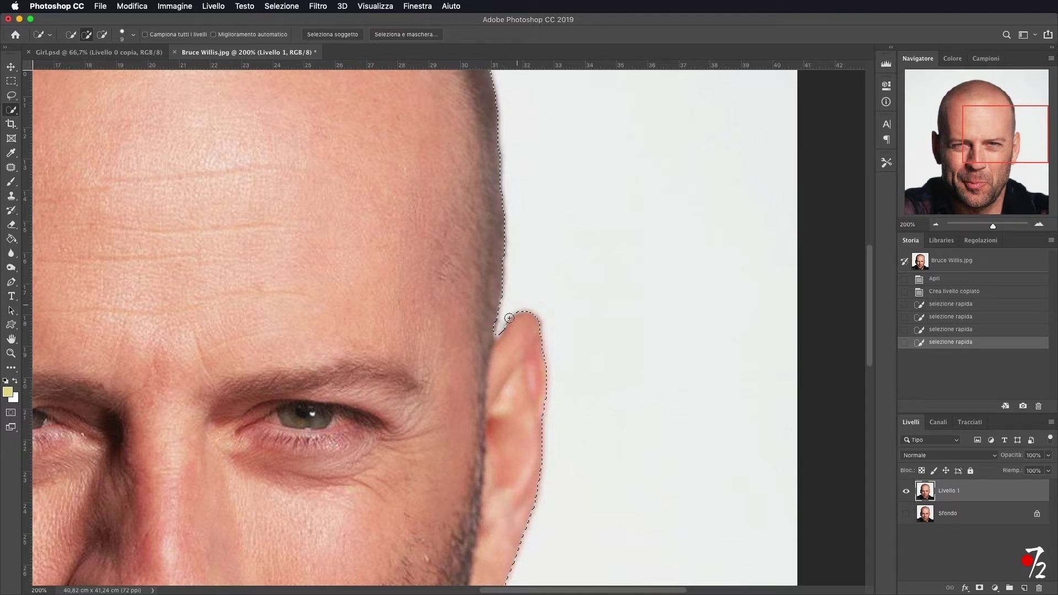
click(499, 332)
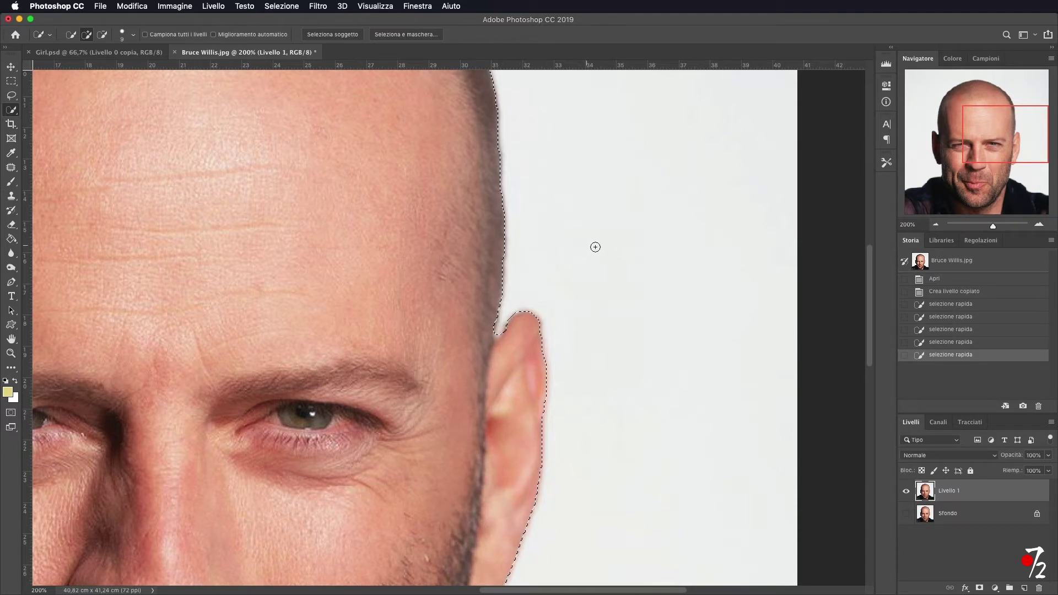
scroll(505, 293, down, 5)
scroll(505, 293, left, 5)
scroll(505, 294, down, 3)
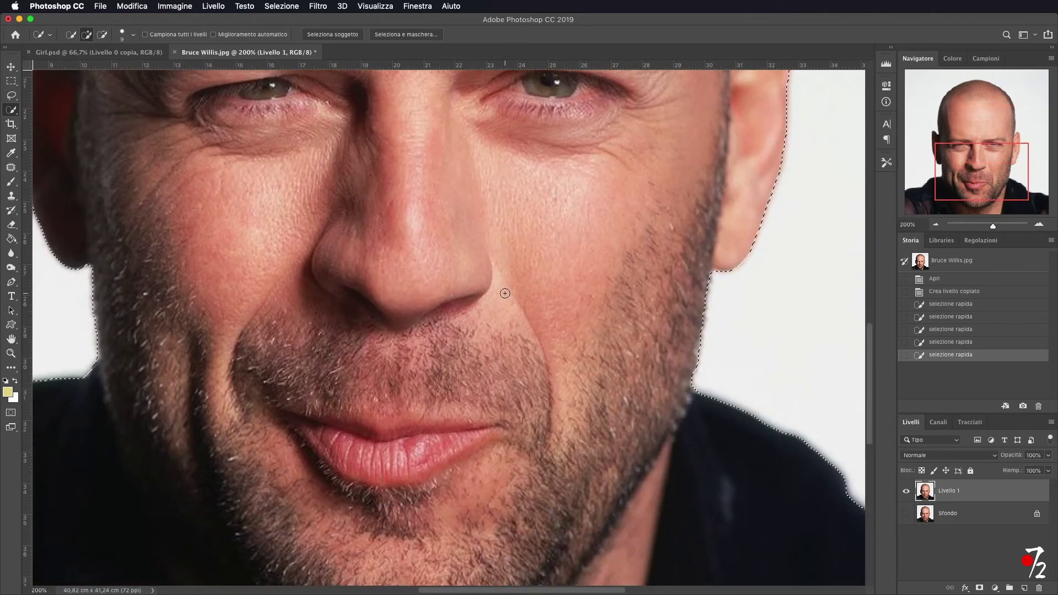
scroll(505, 293, left, 5)
scroll(505, 293, up, 2)
scroll(505, 293, up, 5)
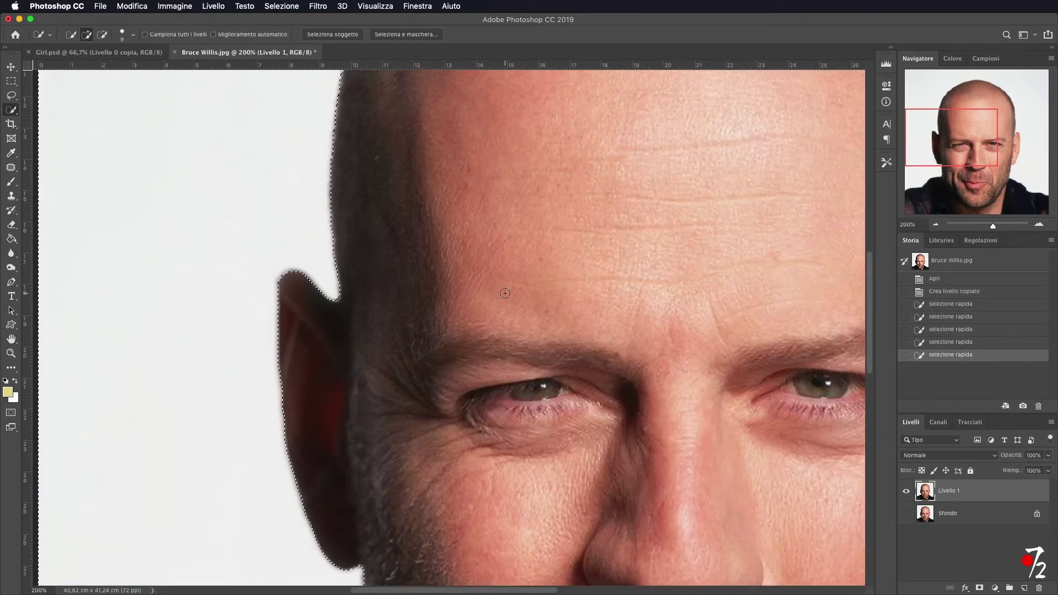
scroll(505, 293, right, 3)
scroll(551, 289, up, 2)
scroll(552, 290, right, 3)
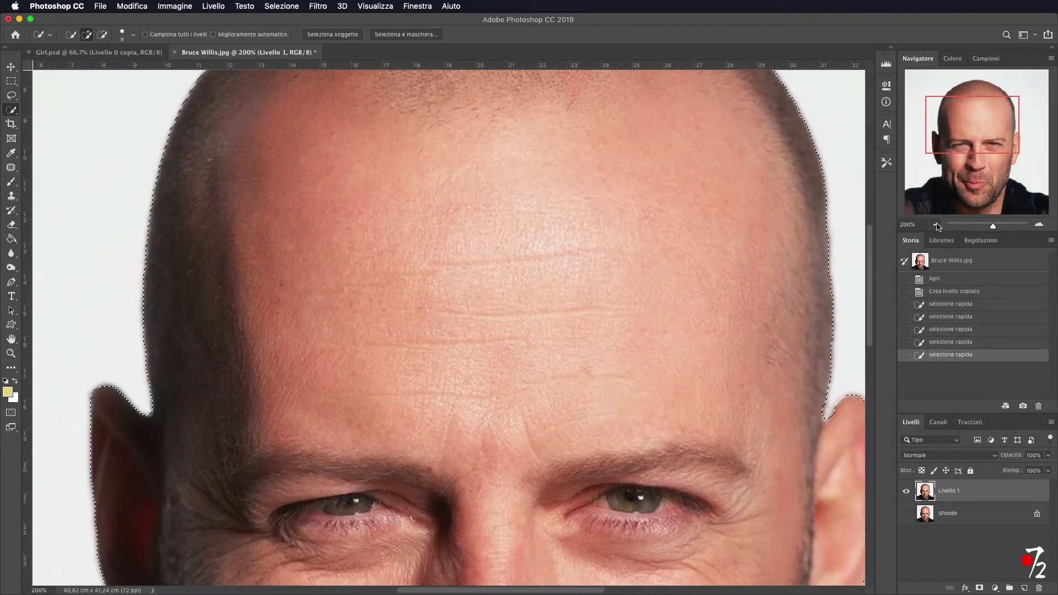
click(936, 225)
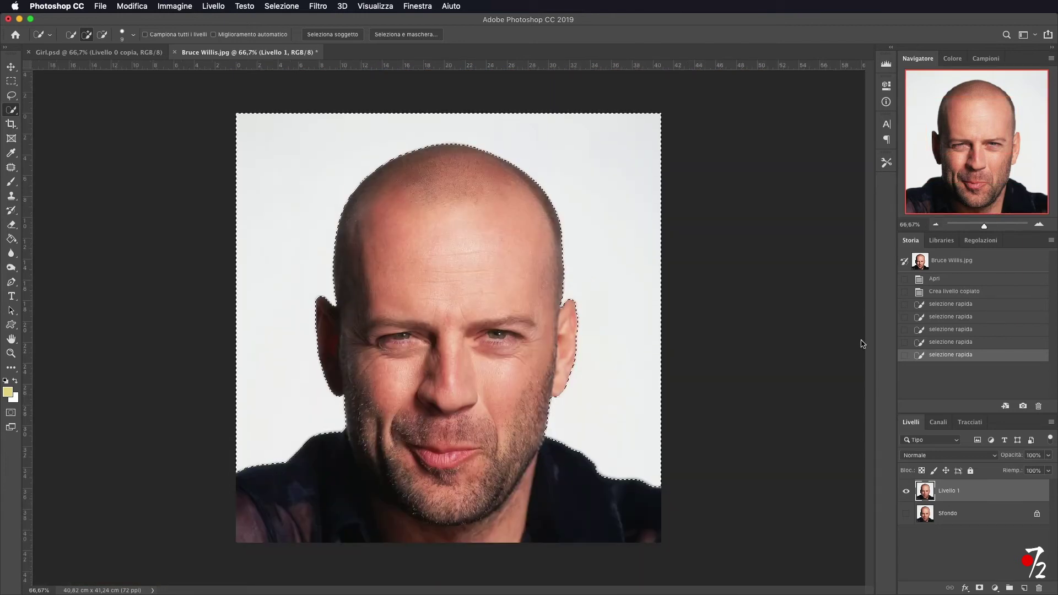
- Add a layer mask to Livello 1 and invert it to hide the white backdrop
click(980, 588)
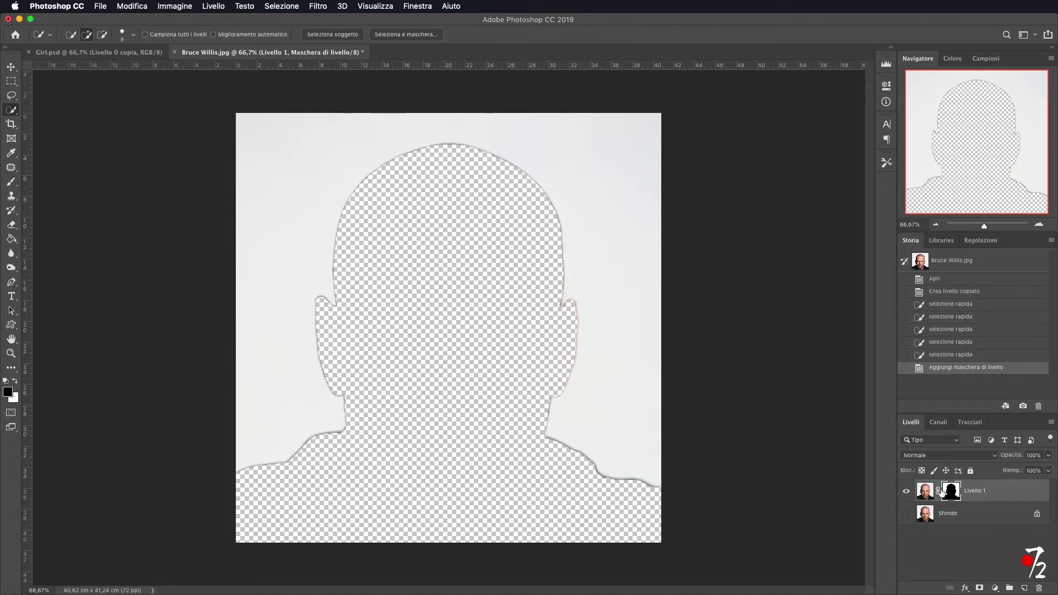
click(935, 492)
click(953, 492)
key(ctrl+i)
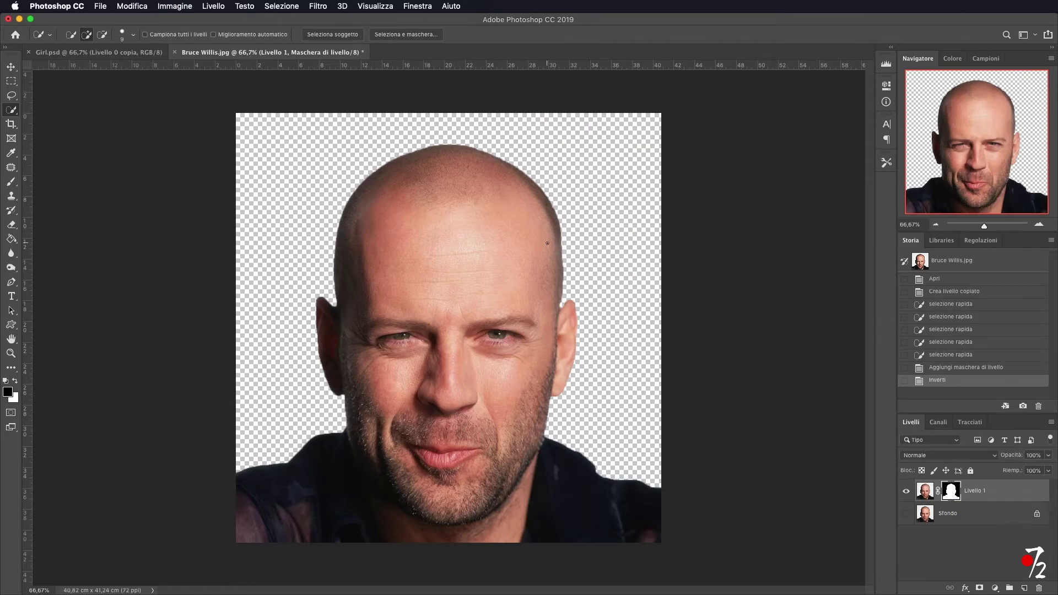
click(973, 519)
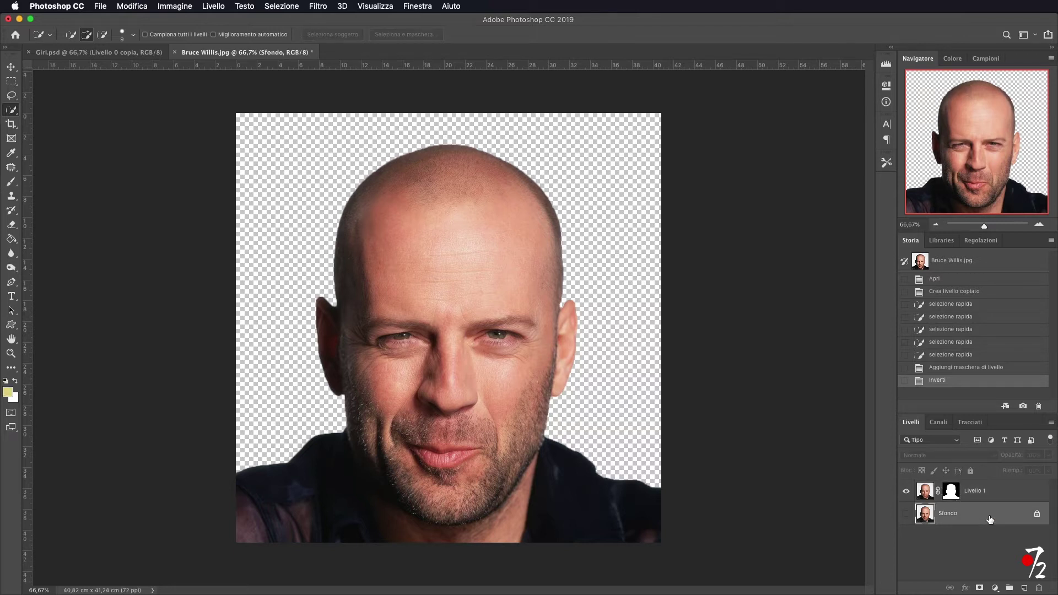
- Add a white (ffffff) Tinta unita fill layer just above Sfondo
click(995, 589)
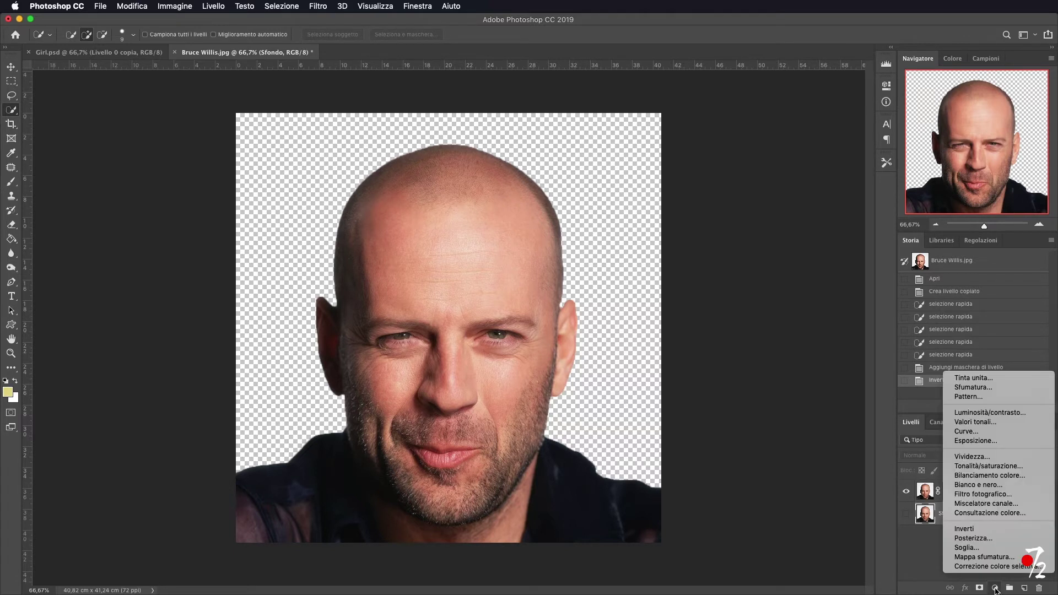
click(981, 379)
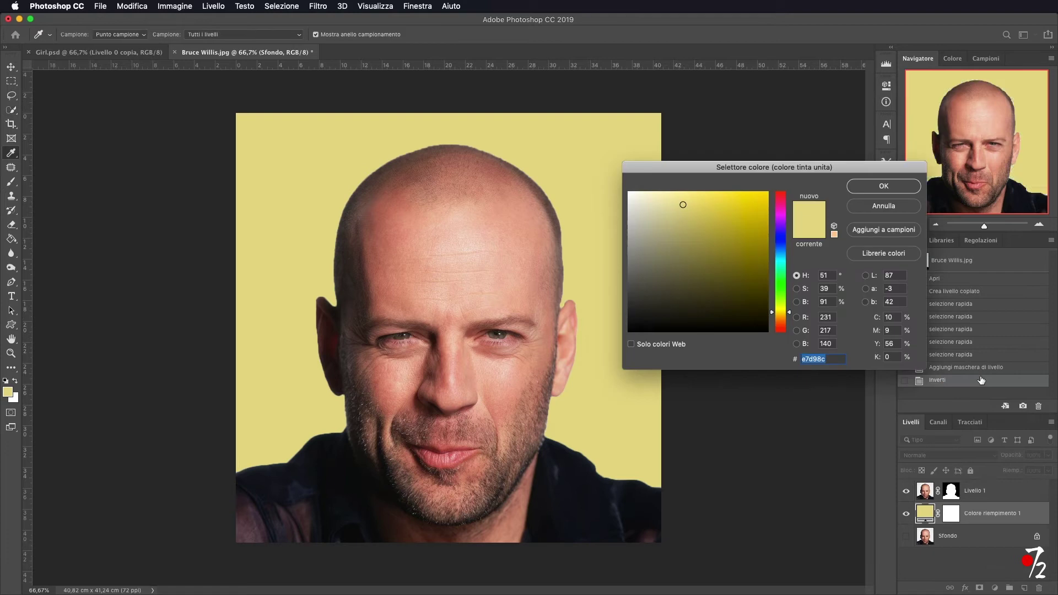
click(597, 186)
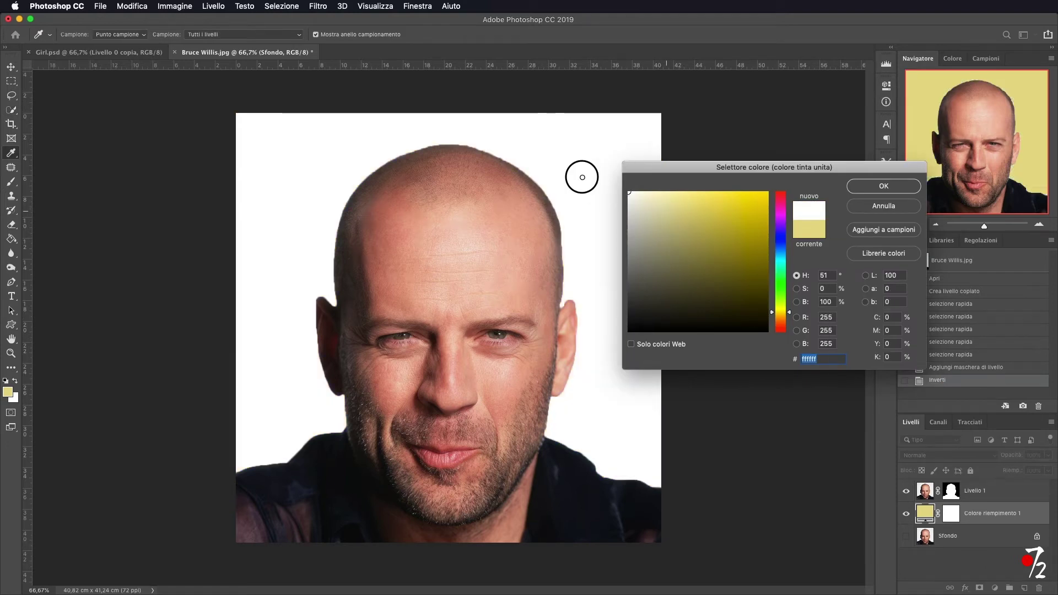
click(884, 186)
key(w)
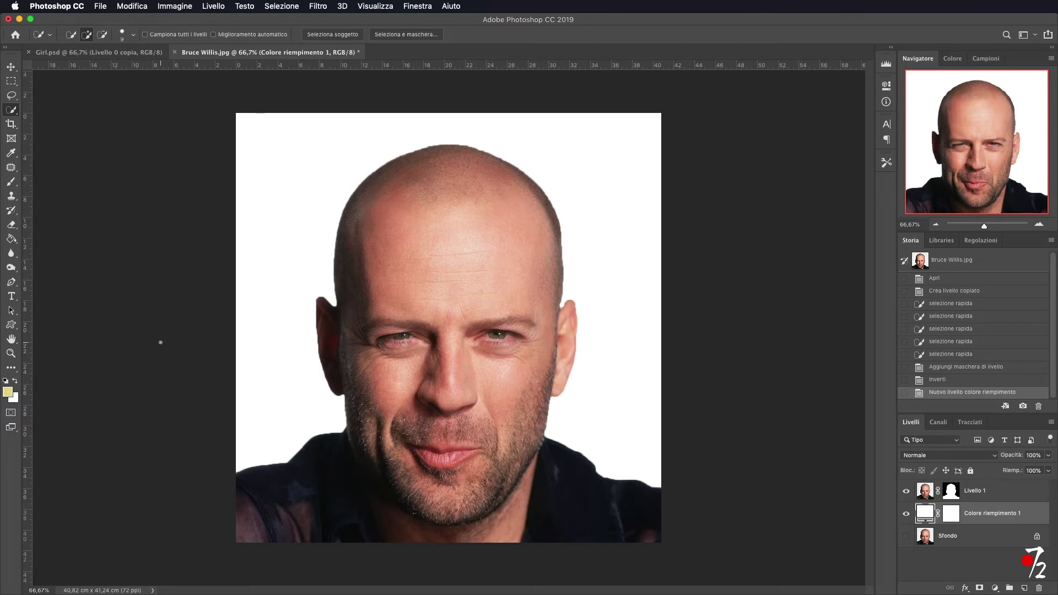
- Draw a closed wavy Pen path across the eyes, enclosing the lower part of the canvas
key(p)
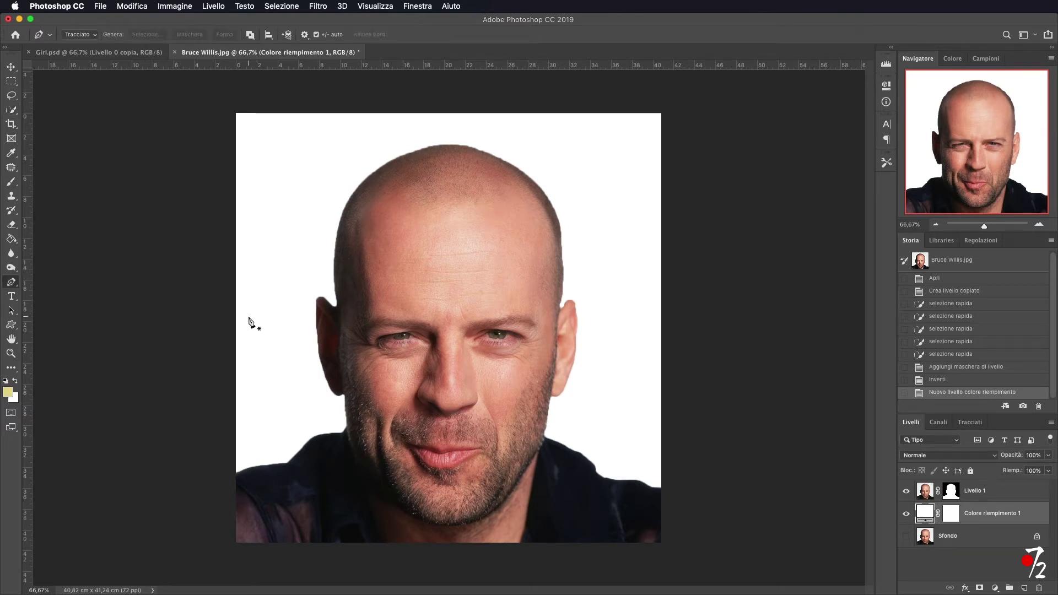
click(160, 333)
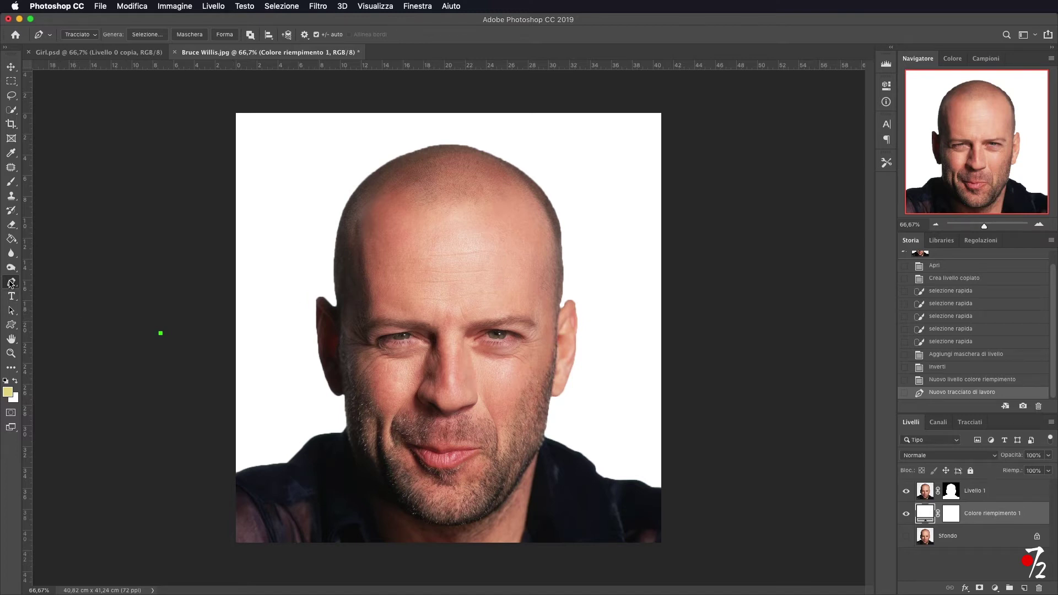
drag(296, 285, 359, 313)
drag(447, 340, 490, 329)
drag(574, 264, 614, 285)
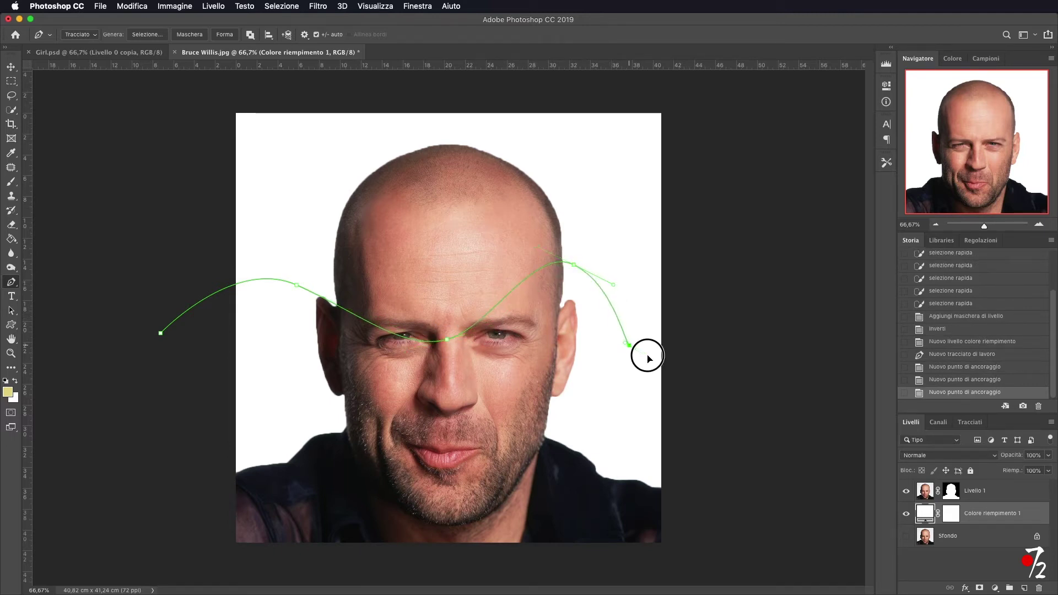
drag(648, 359, 660, 359)
drag(735, 330, 753, 322)
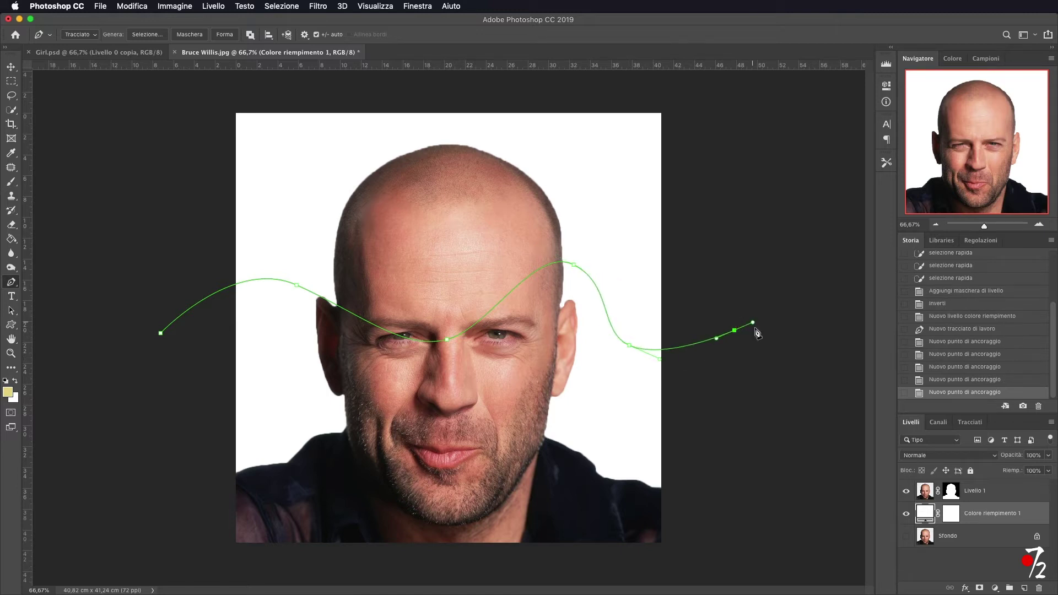
click(767, 459)
click(754, 558)
click(161, 562)
click(161, 333)
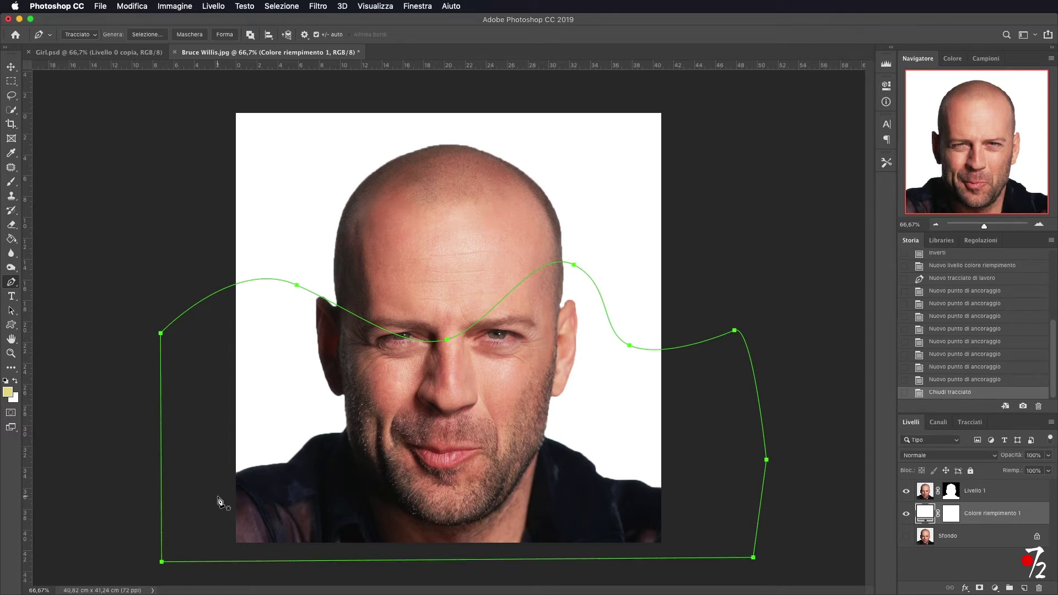
- Convert the wavy path into a selection via Crea selezione with 0.3 px feather
right_click(268, 370)
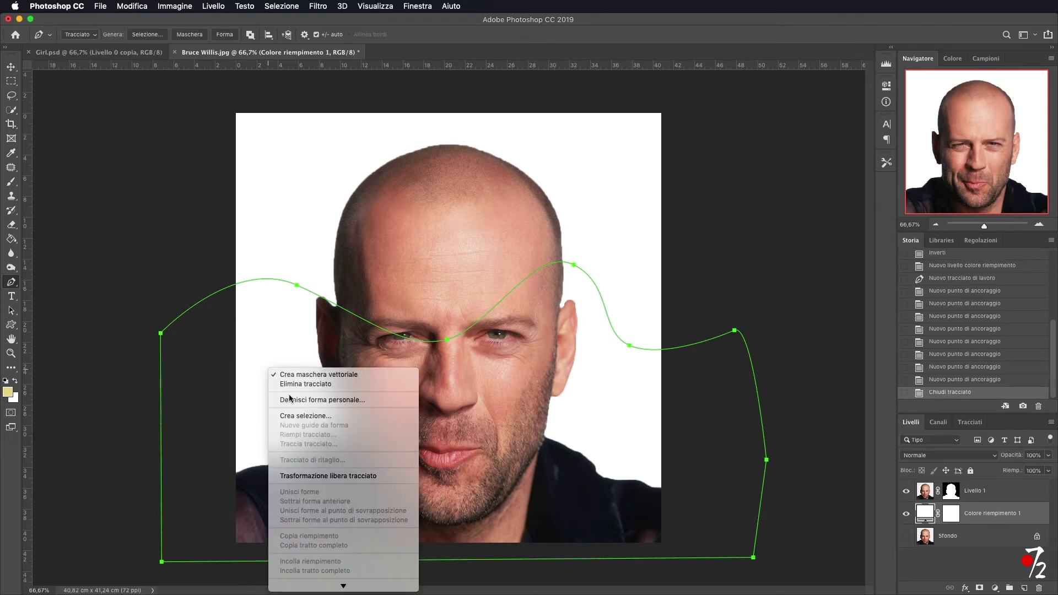
click(306, 416)
click(430, 194)
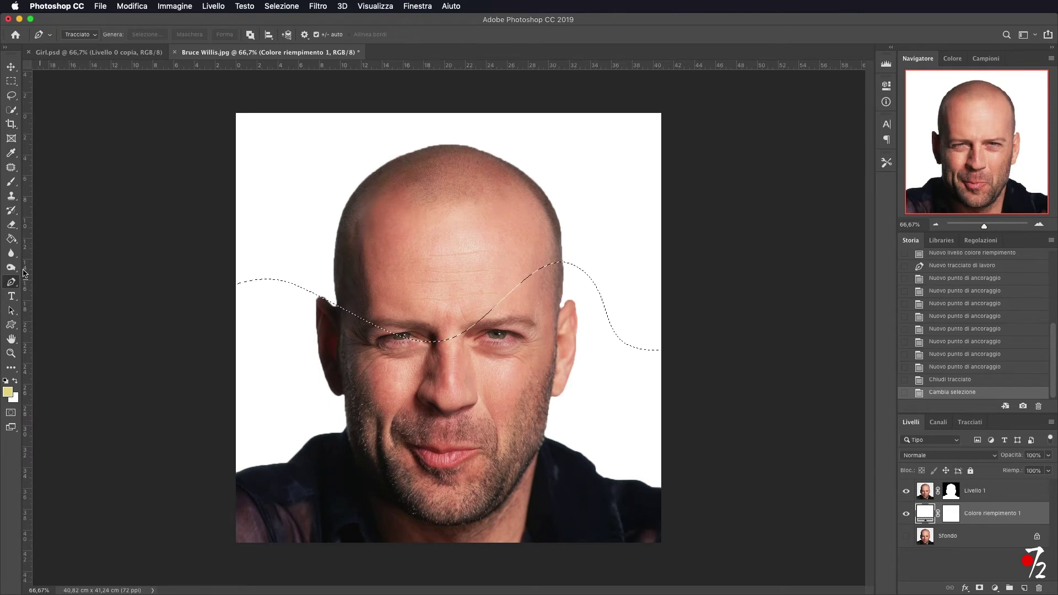
- Fill the area below the wave with muted yellow e7d98c, rasterizing the fill layer, then deselect
click(10, 394)
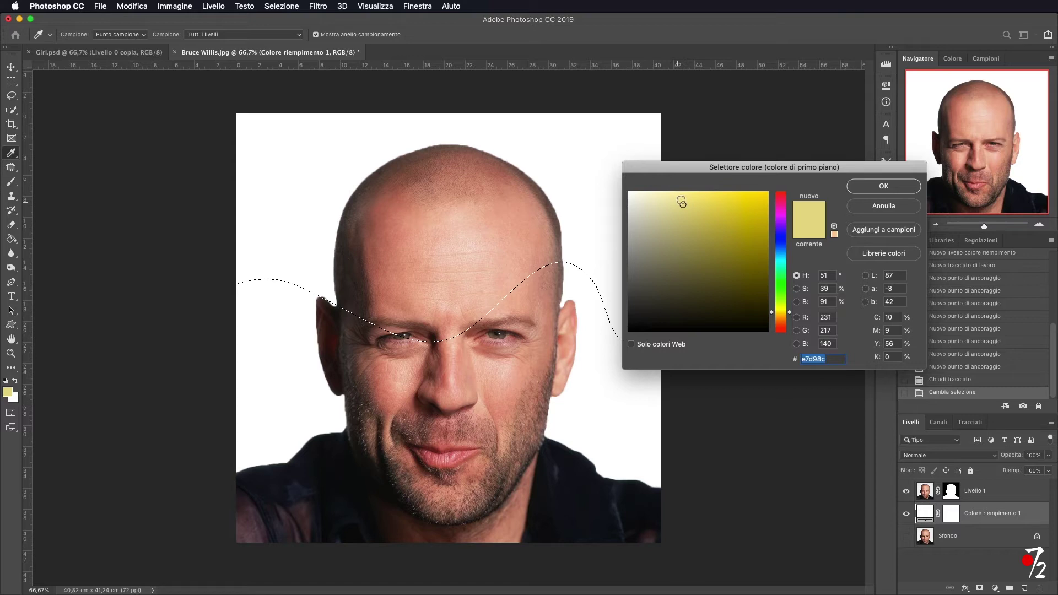
click(884, 186)
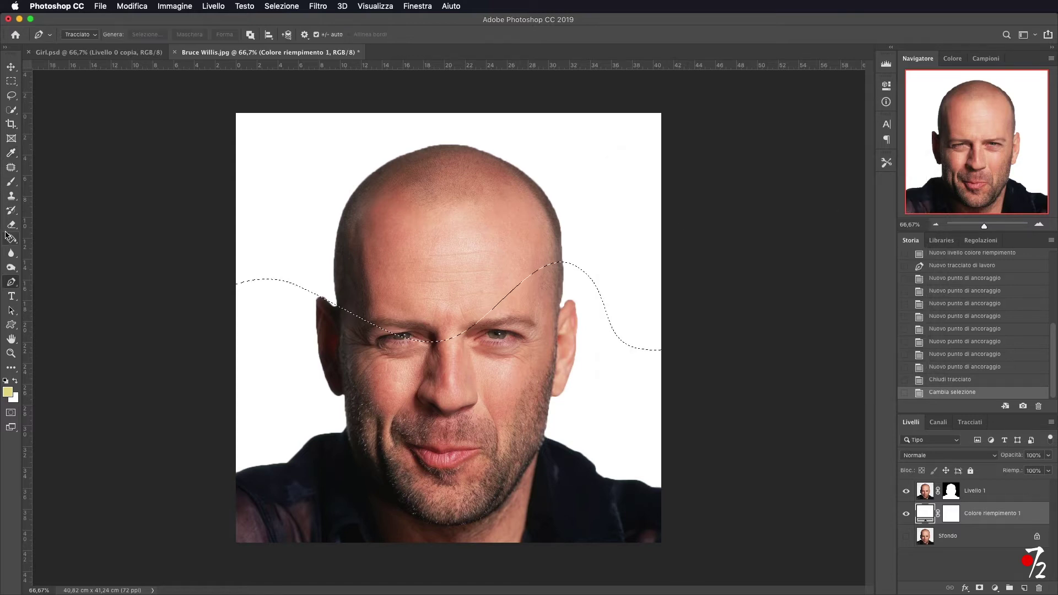
click(11, 239)
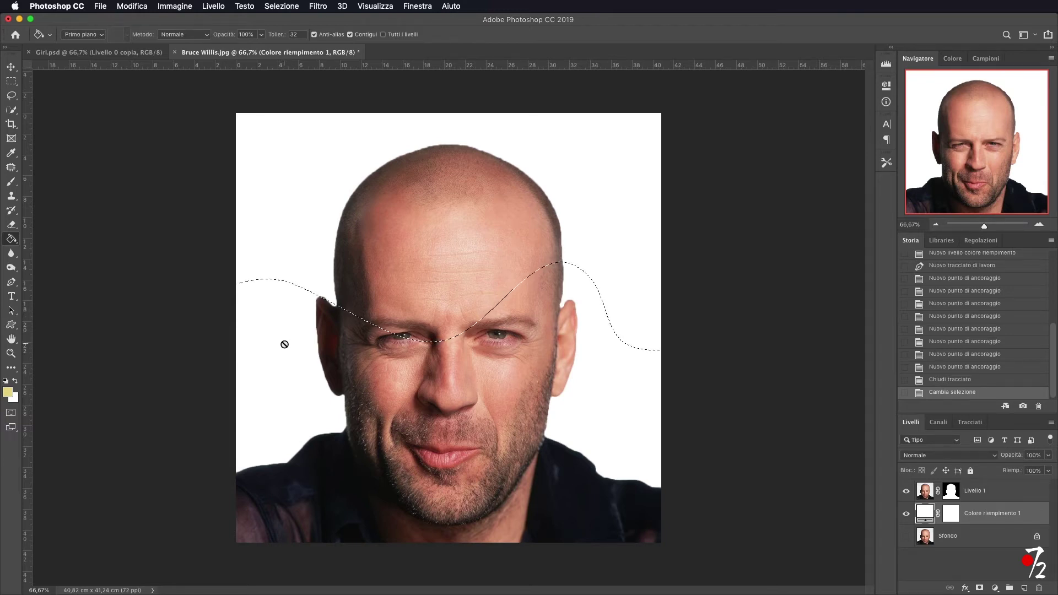
click(284, 344)
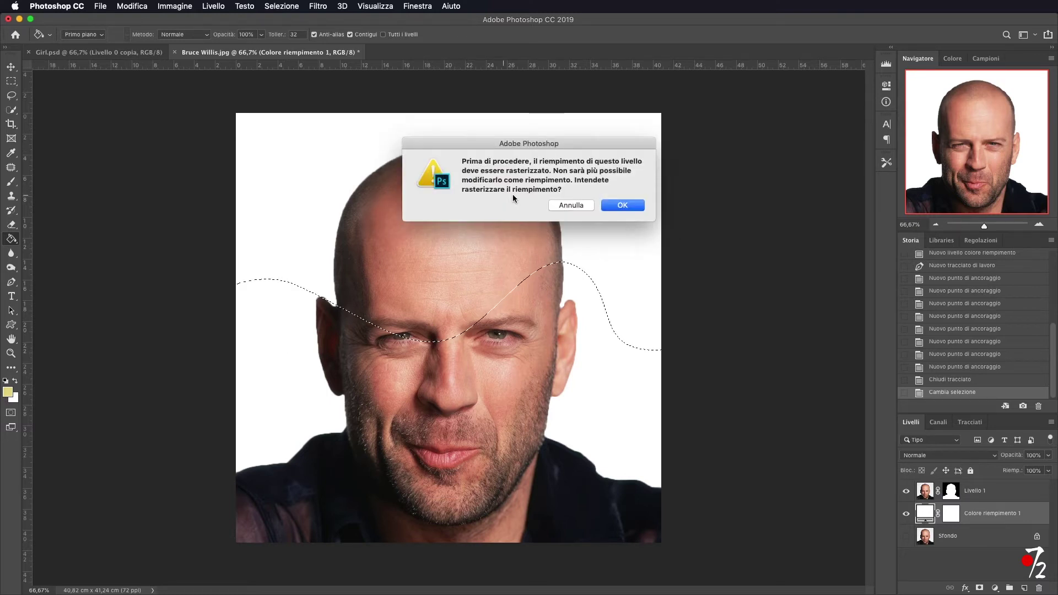
click(621, 207)
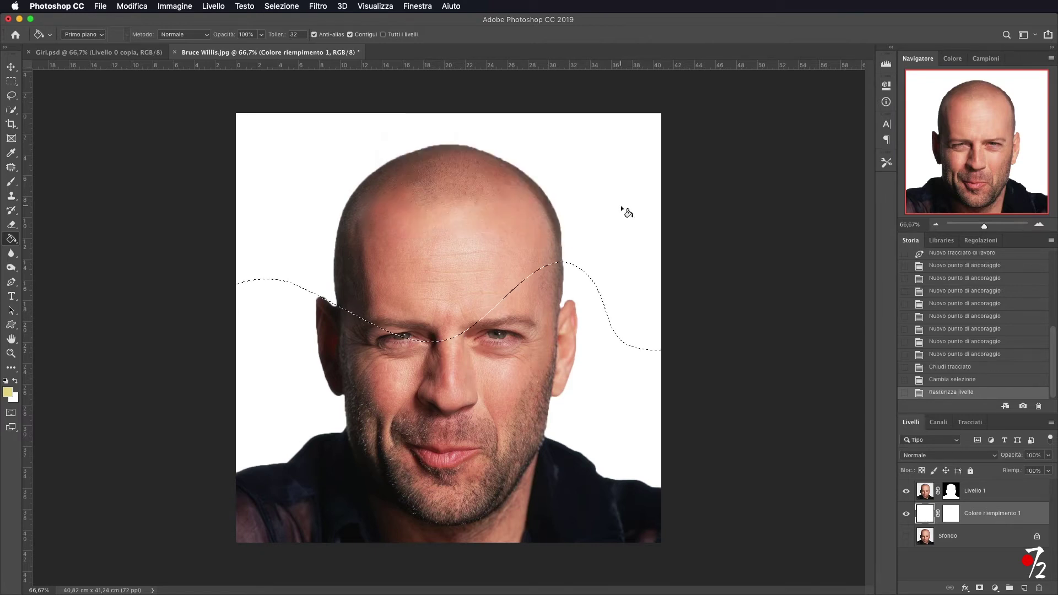
click(266, 362)
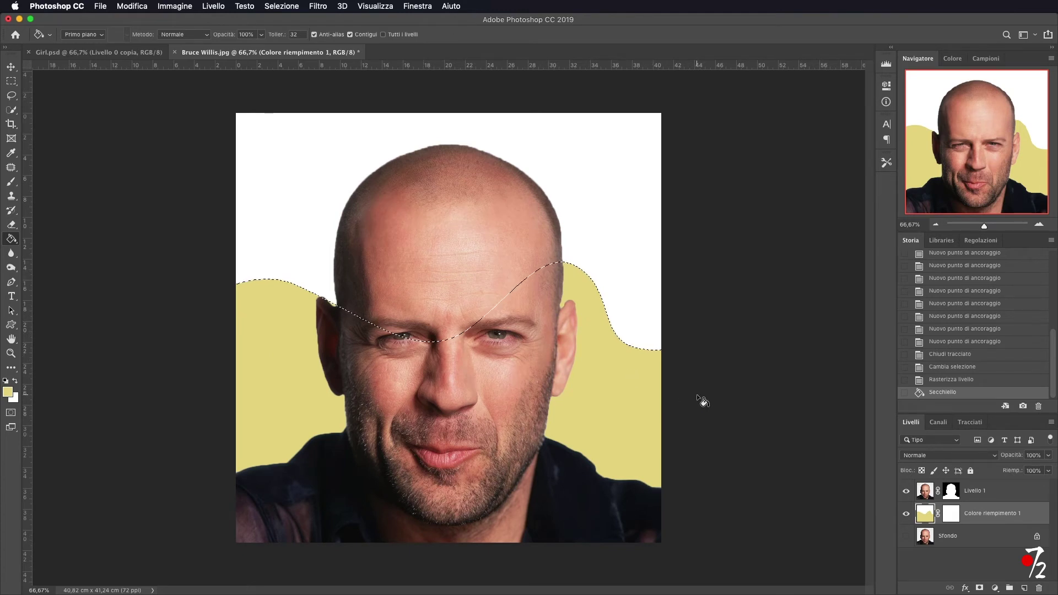
key(ctrl+d)
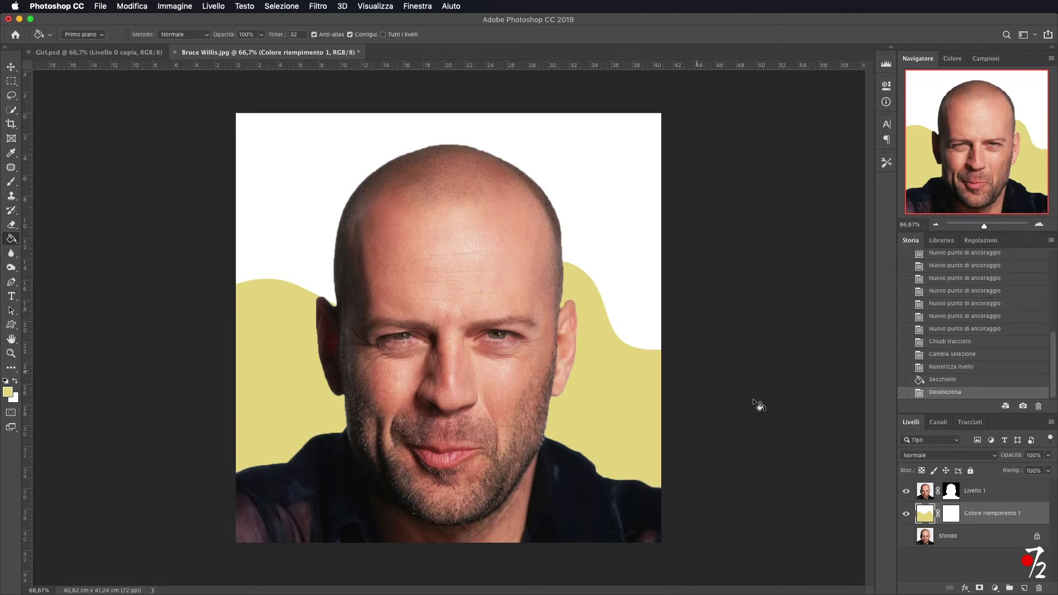
- Convert the Livello 1 portrait layer into a smart object
click(1002, 495)
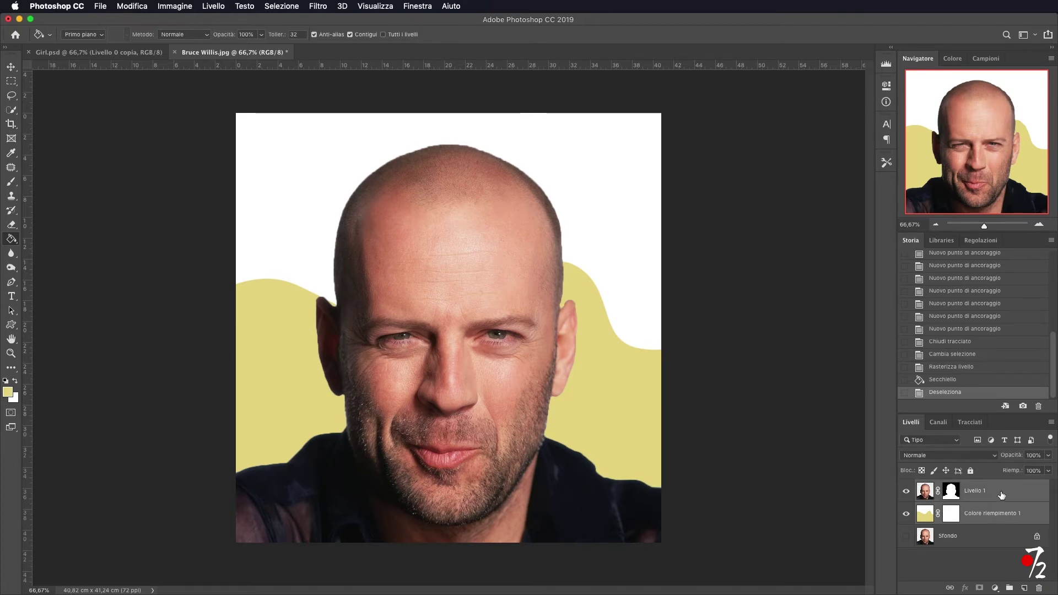
right_click(1004, 491)
click(913, 264)
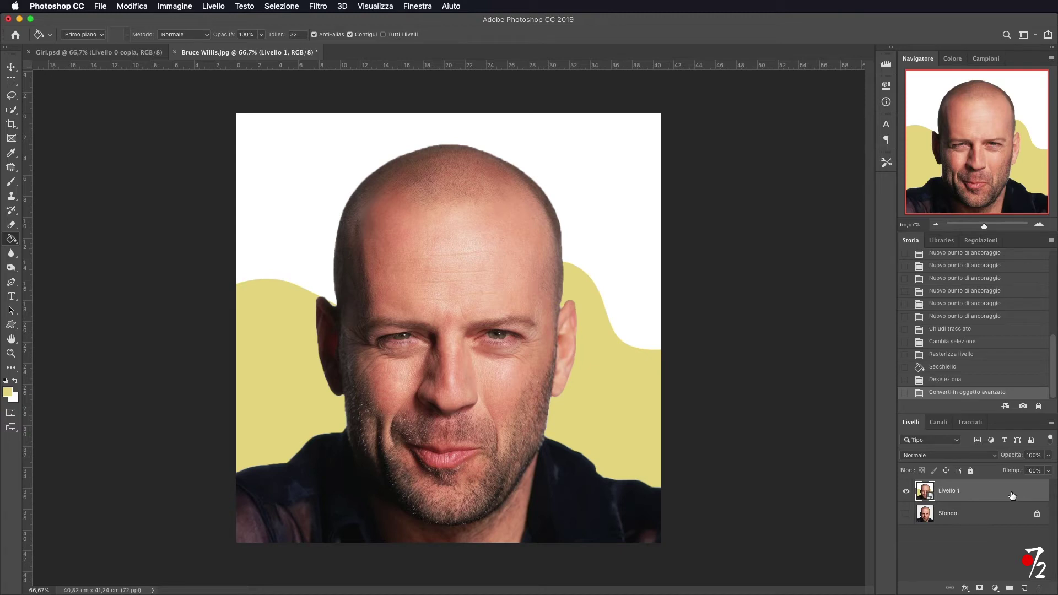
- Create Livello 1 copia and copia 2, hide both, and reselect Livello 1
key(ctrl+j)
key(ctrl+j)
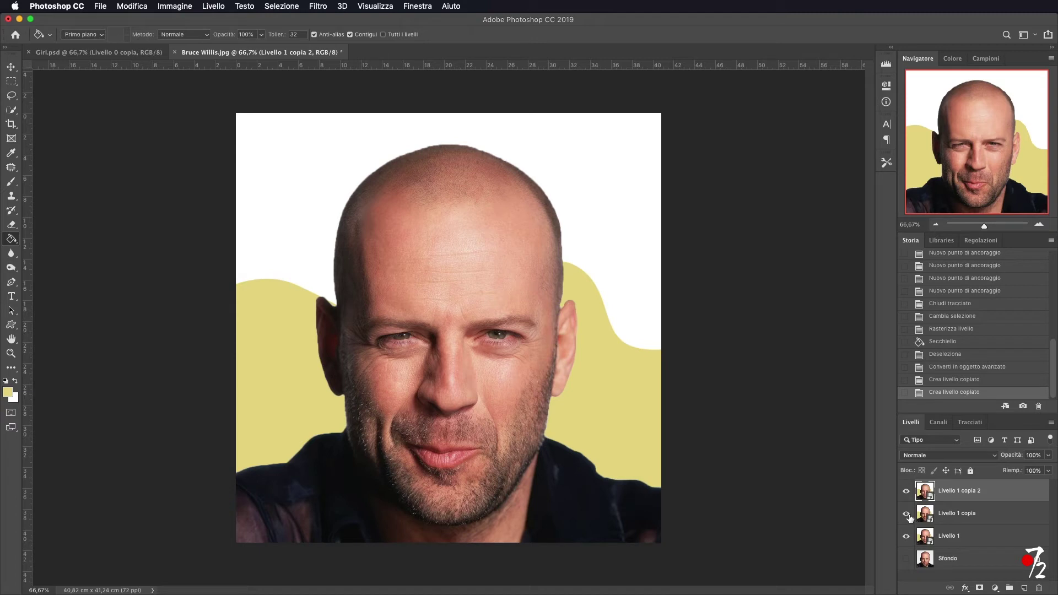
click(907, 513)
click(906, 490)
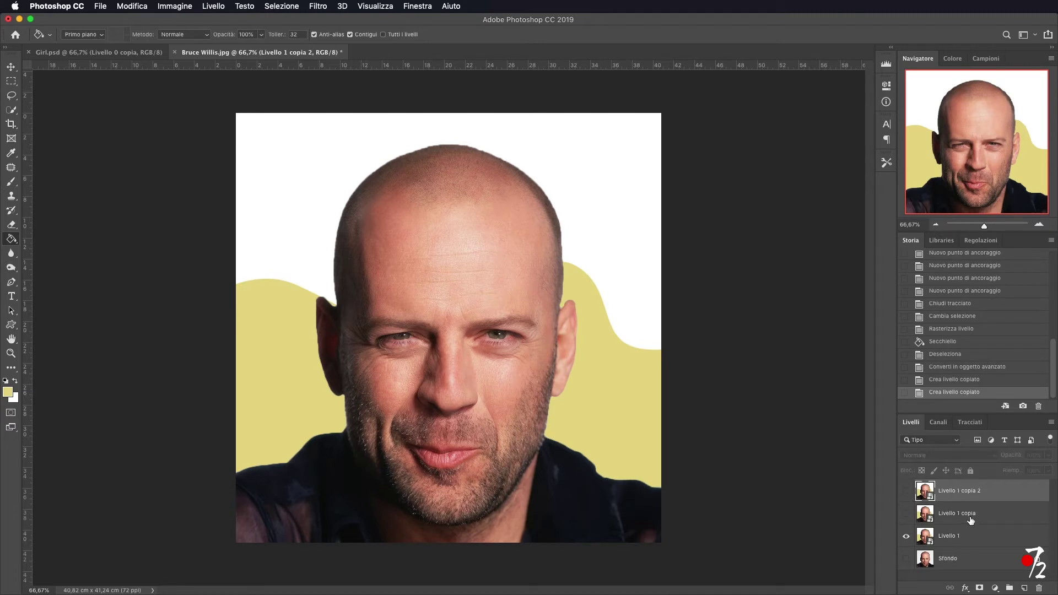
click(964, 541)
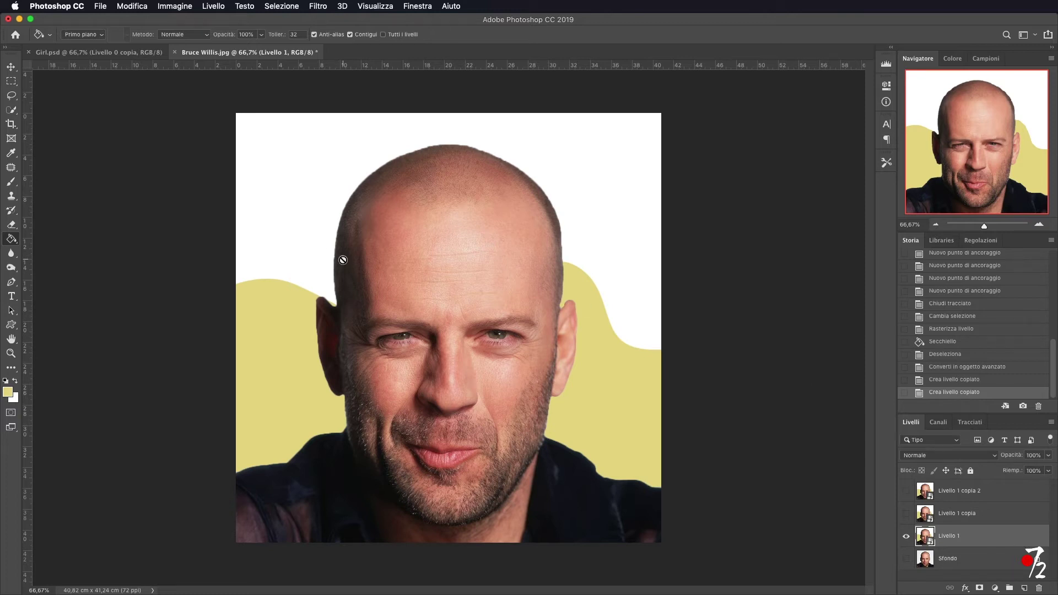
click(11, 68)
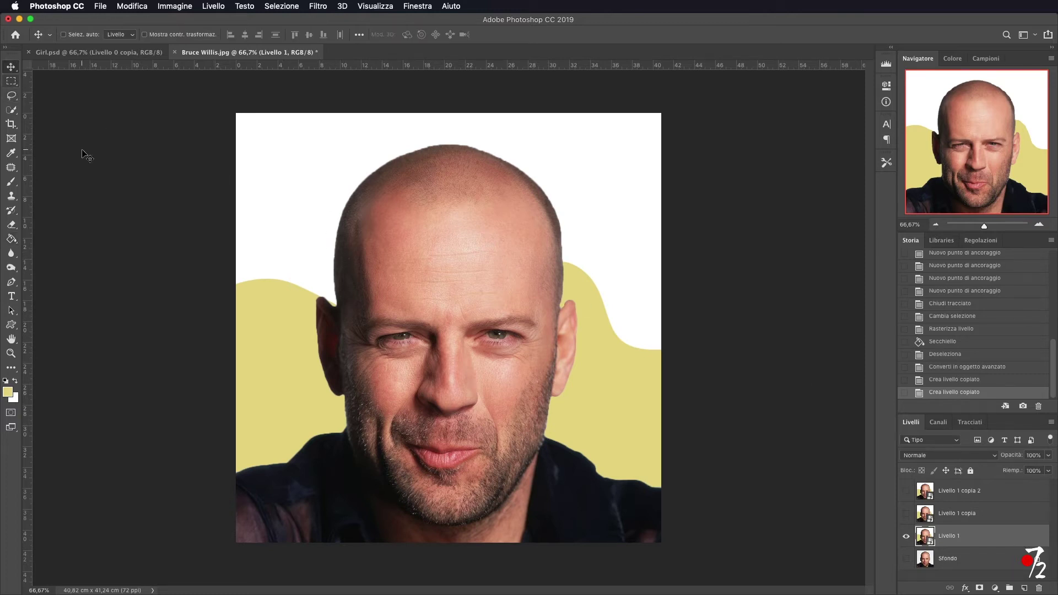
- Apply Filter Gallery's Contorni poster with edge thickness and intensity 0, posterization 1
click(318, 7)
click(337, 54)
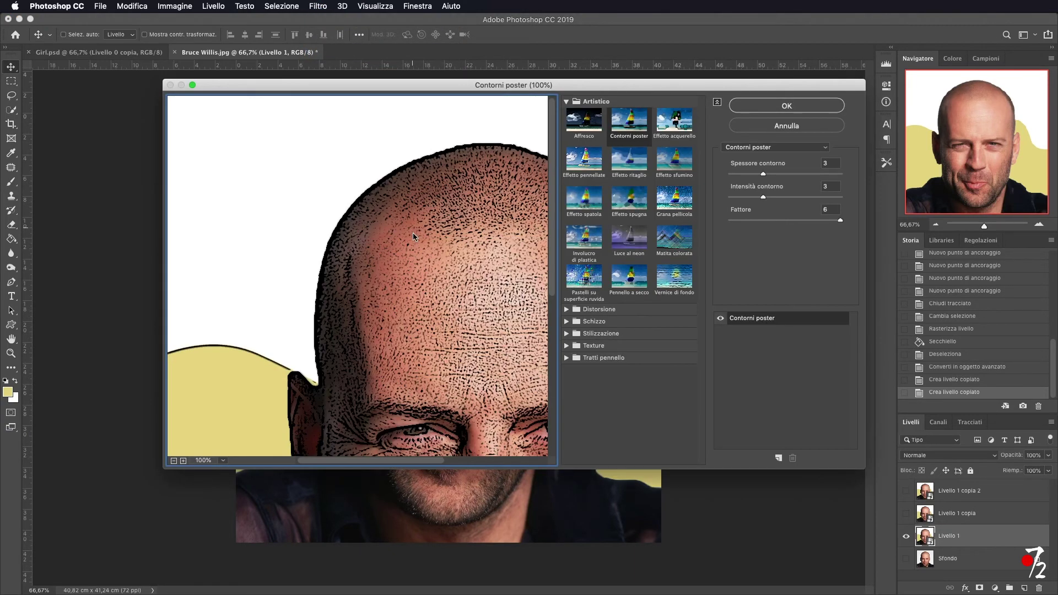
click(174, 460)
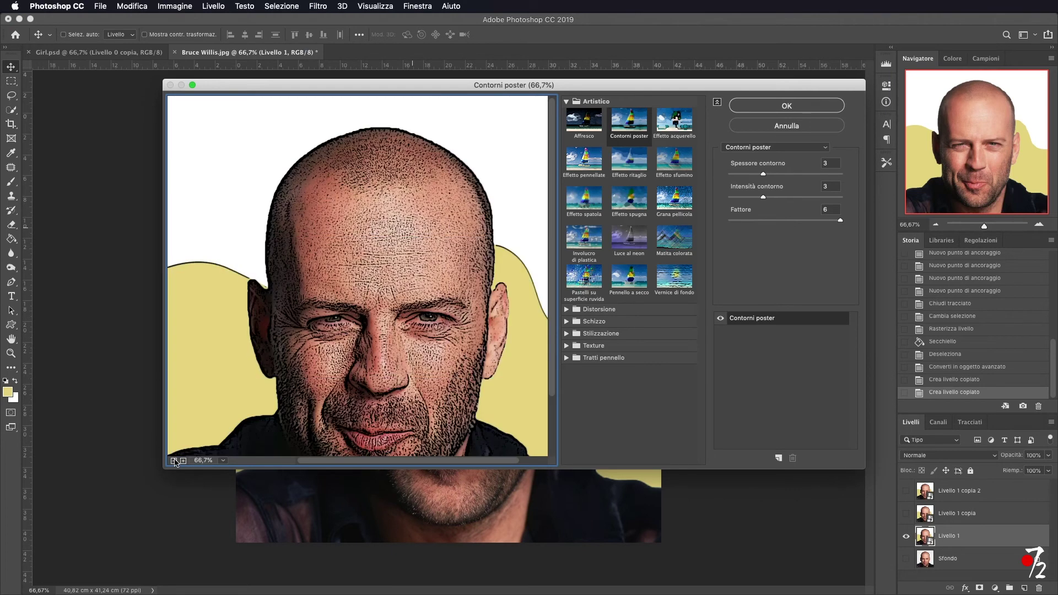
click(575, 125)
click(629, 124)
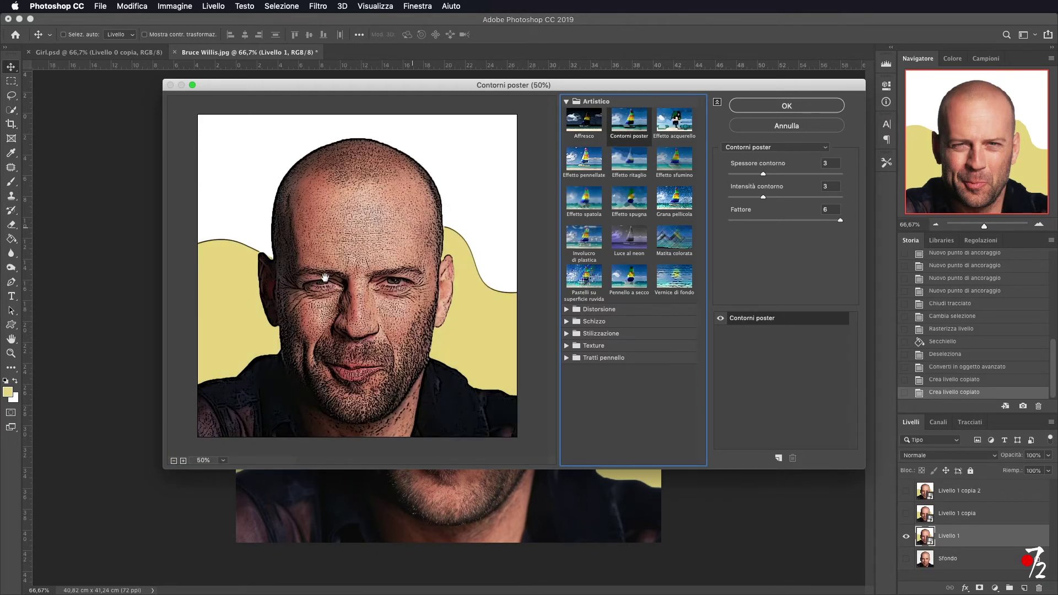
mouse_move(764, 175)
mouse_down()
mouse_move(717, 175)
mouse_move(707, 198)
mouse_up()
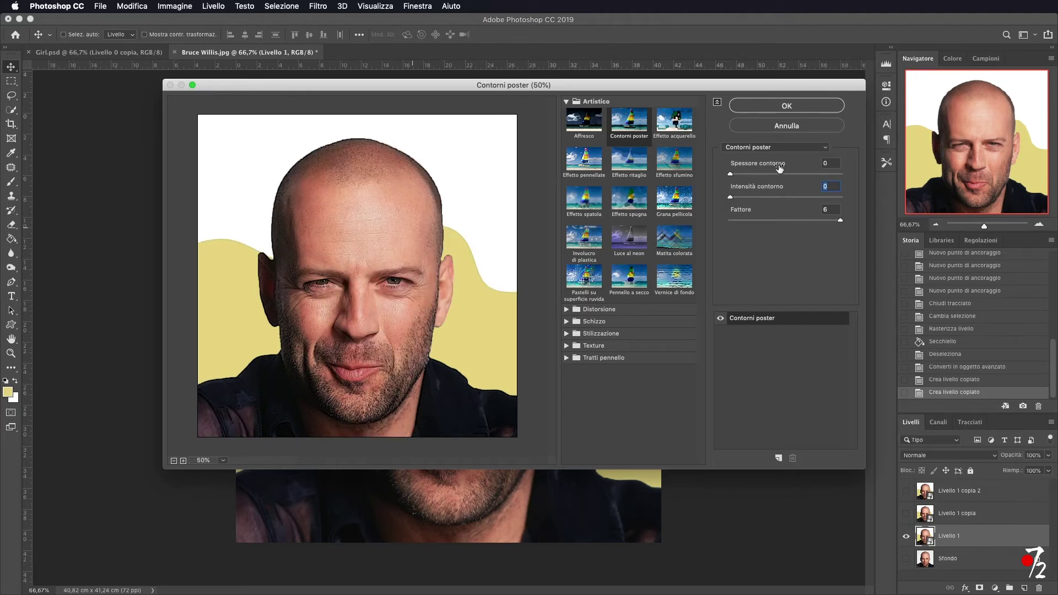
drag(839, 220, 767, 224)
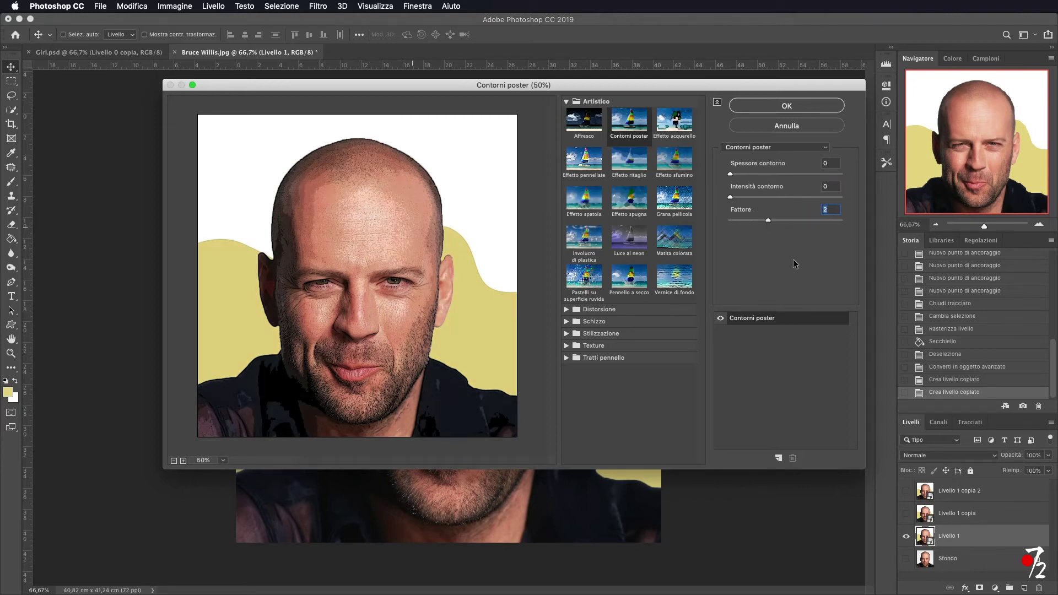
mouse_move(768, 221)
mouse_down()
mouse_move(753, 221)
mouse_move(767, 225)
mouse_up()
click(783, 105)
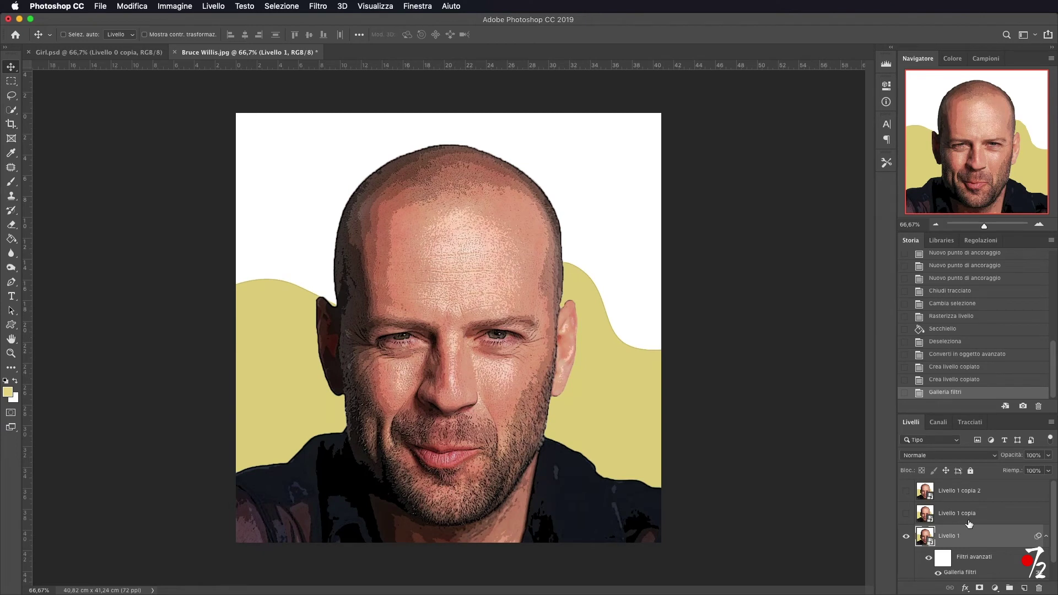
- Apply Maschera di contrasto at amount 90%, radius 5 px and threshold 10
click(321, 7)
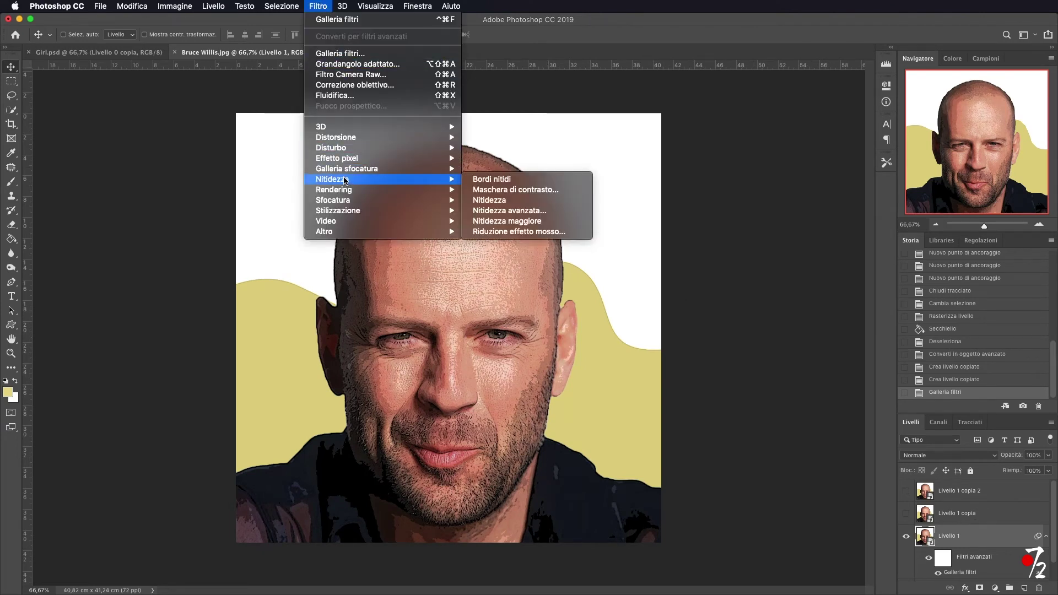
mouse_move(332, 178)
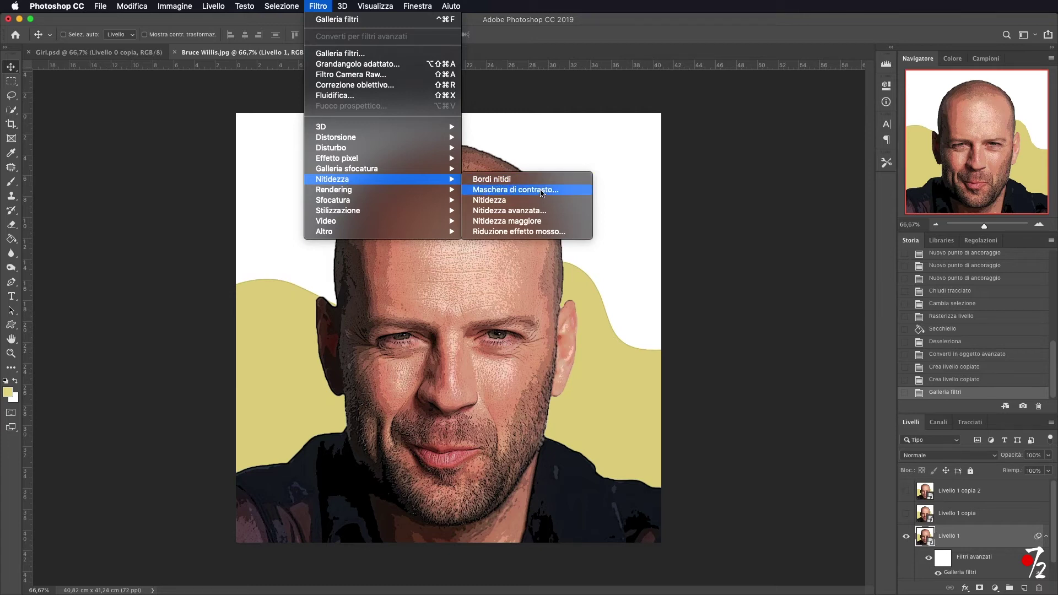
click(542, 190)
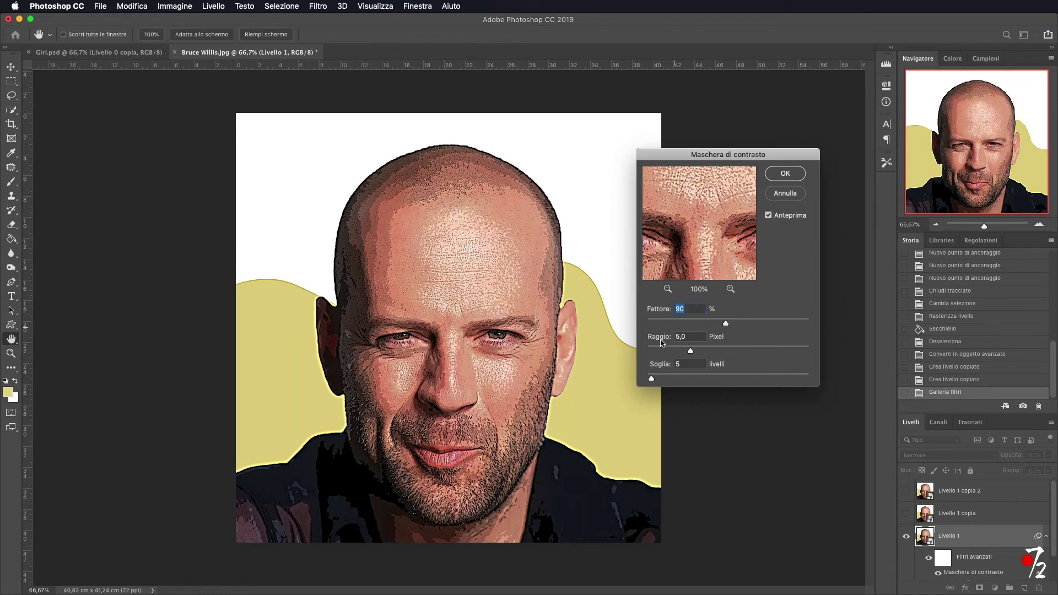
drag(652, 379, 656, 380)
click(797, 176)
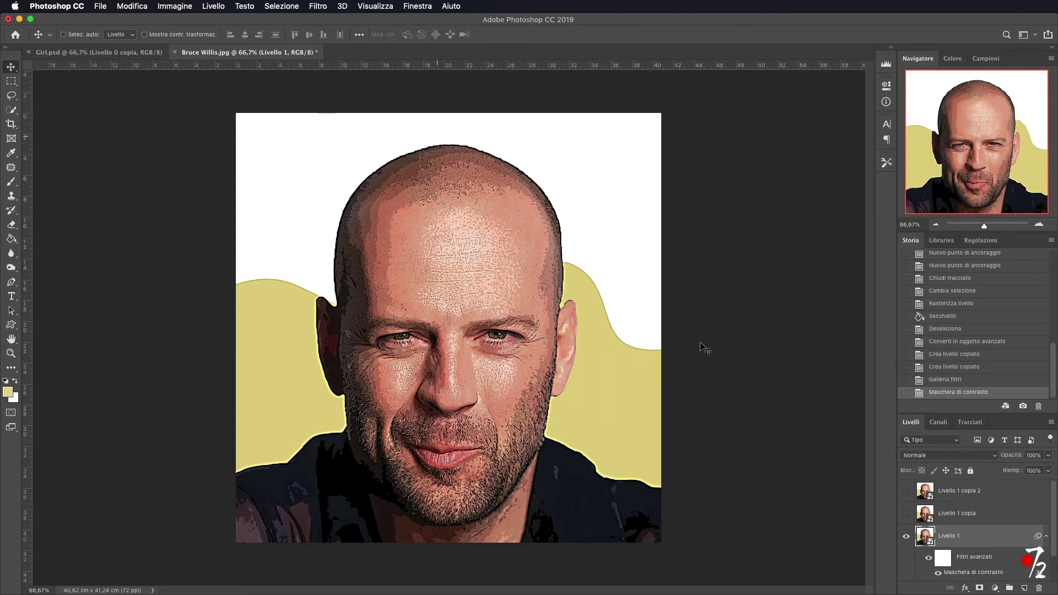
click(318, 7)
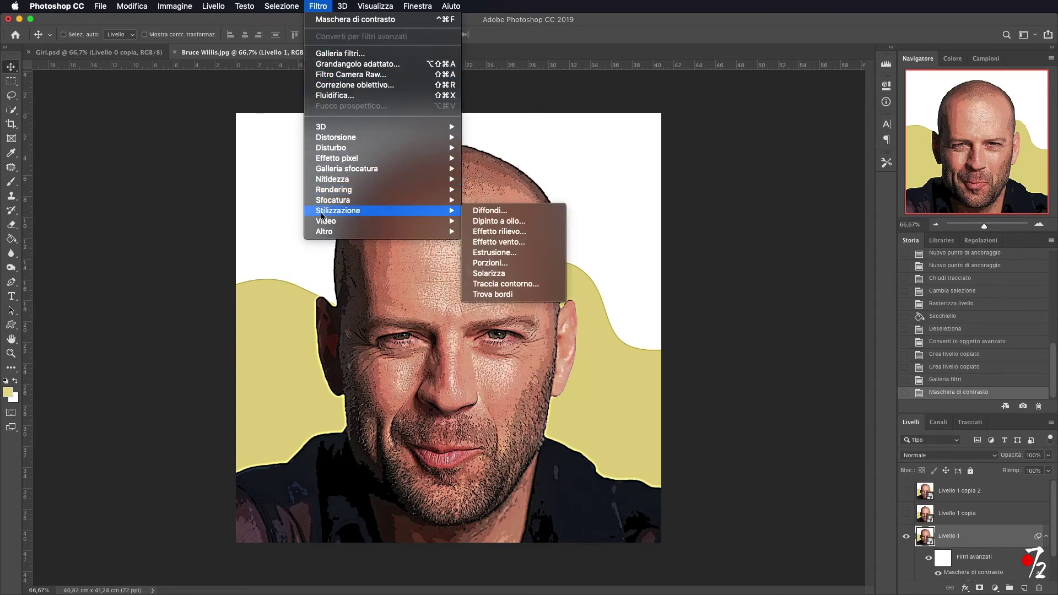
mouse_move(338, 211)
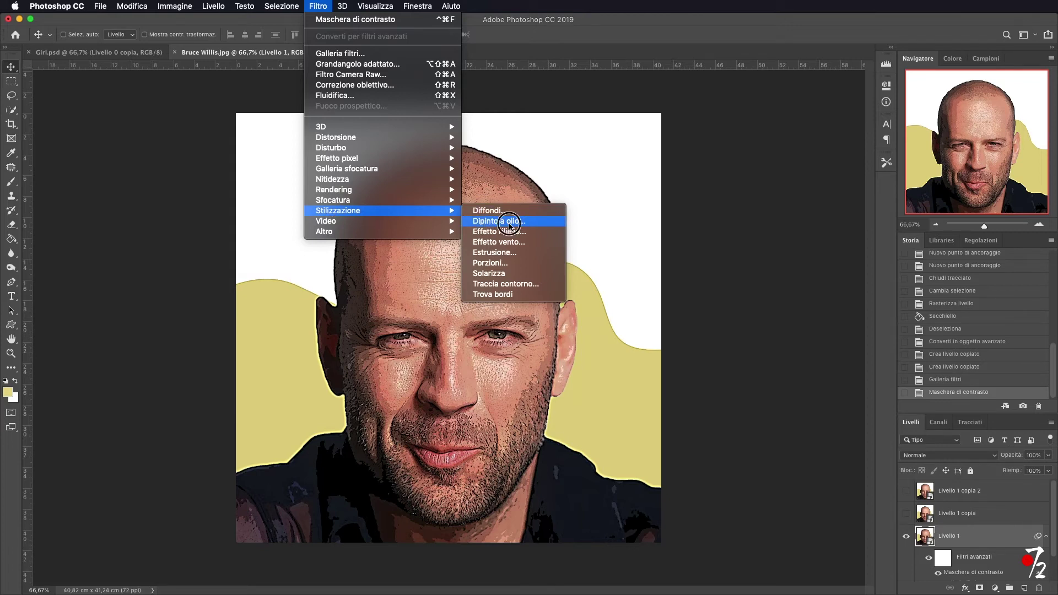
- Apply Dipinto a olio with slightly higher stylization and Illuminazione turned off
click(510, 223)
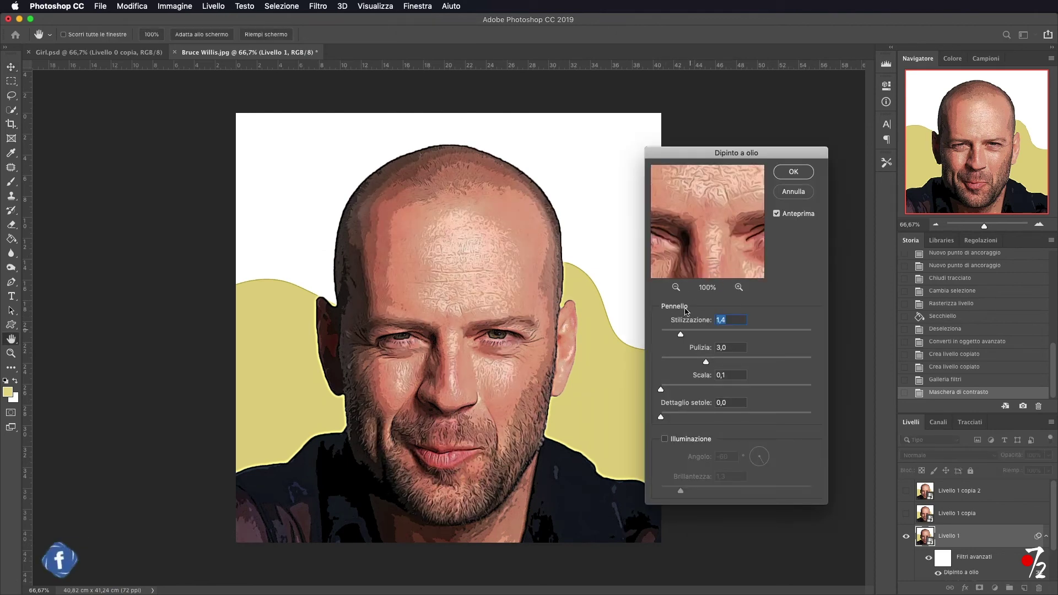
click(676, 287)
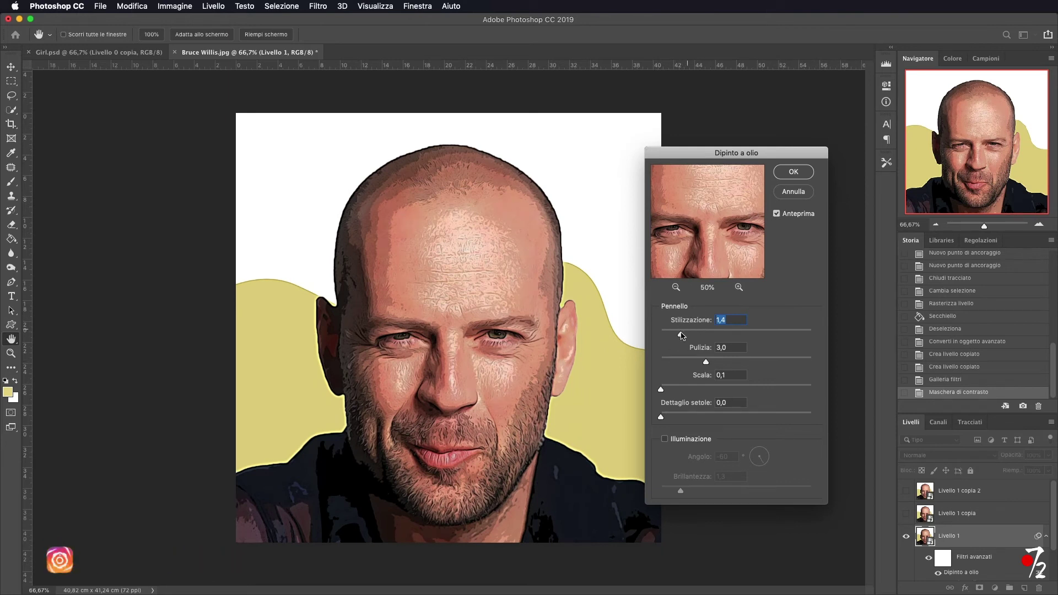
drag(681, 335, 691, 337)
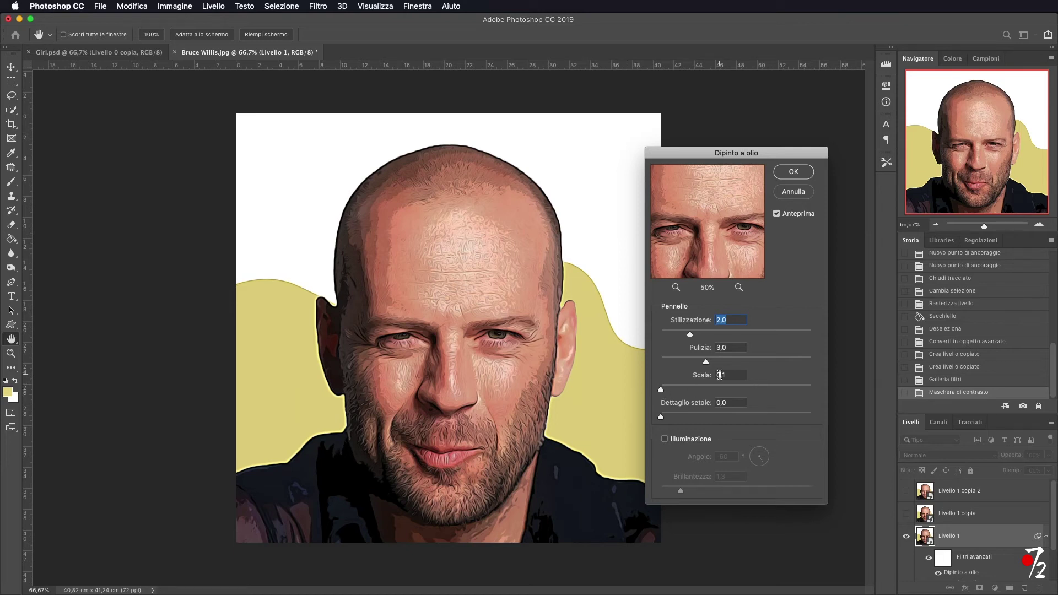
click(665, 439)
click(665, 439)
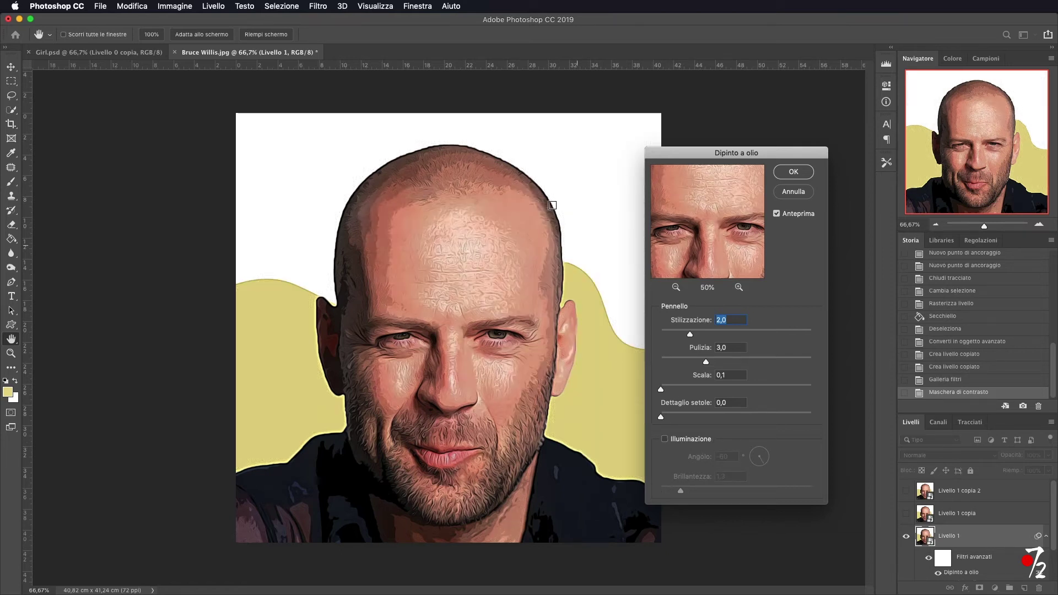
click(794, 173)
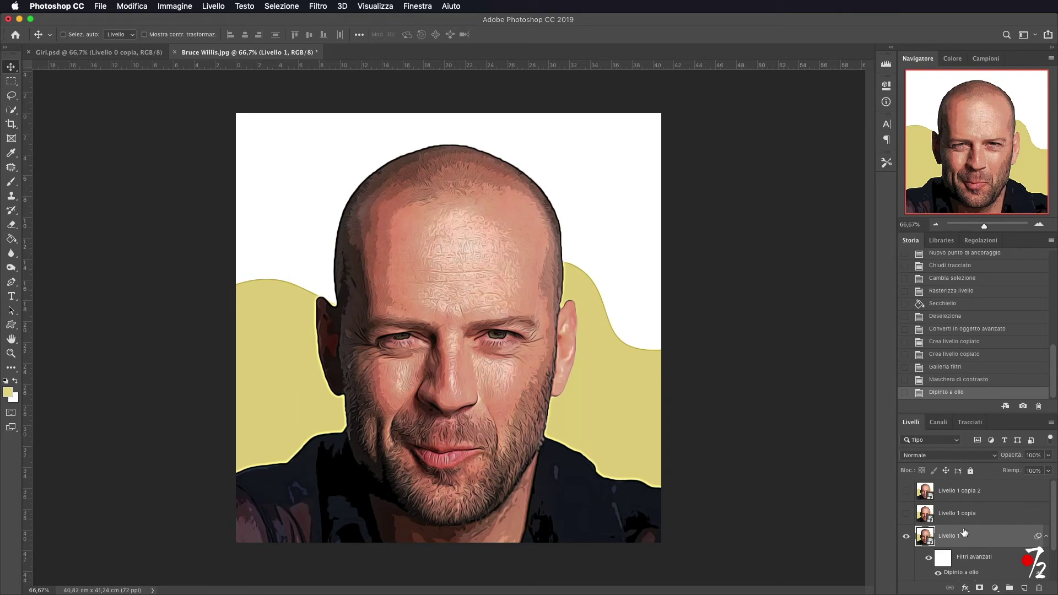
click(319, 6)
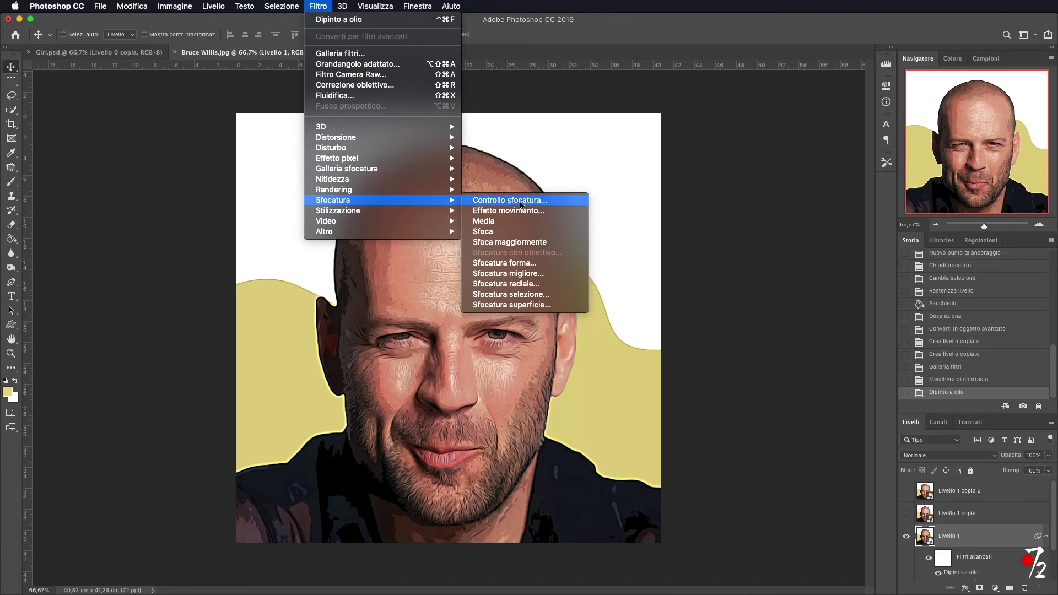
mouse_move(332, 178)
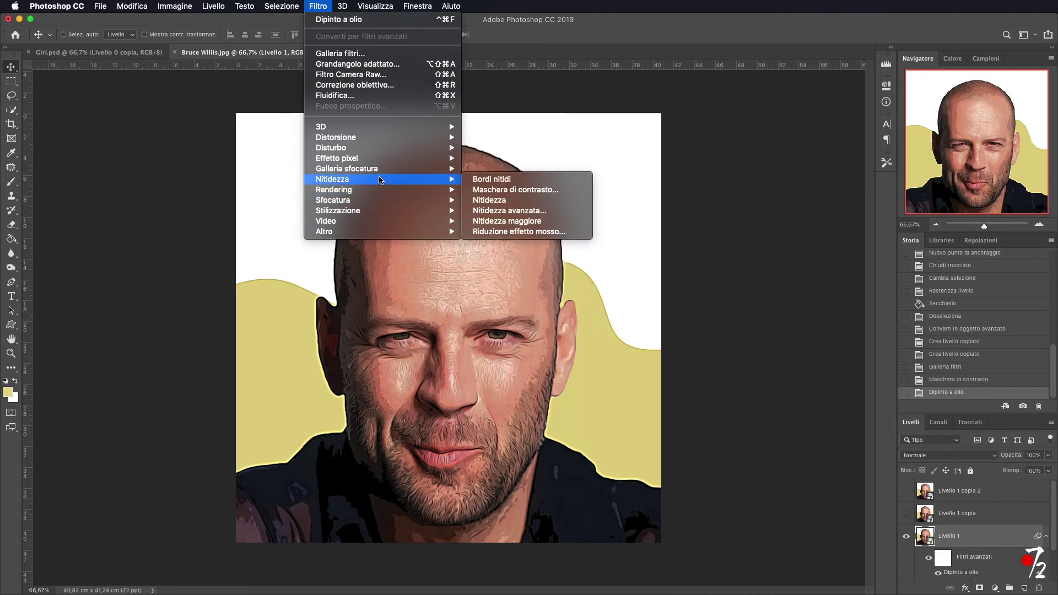
- Apply a Maschera di contrasto with threshold 5 to Livello 1, then show Livello 1 copia
click(517, 190)
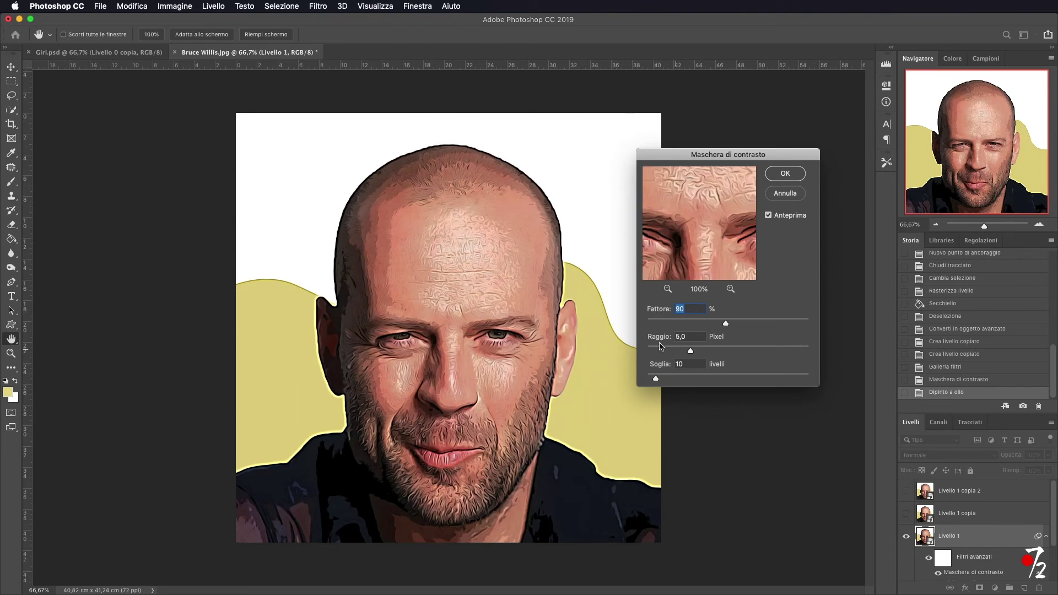
drag(656, 380, 652, 381)
click(786, 174)
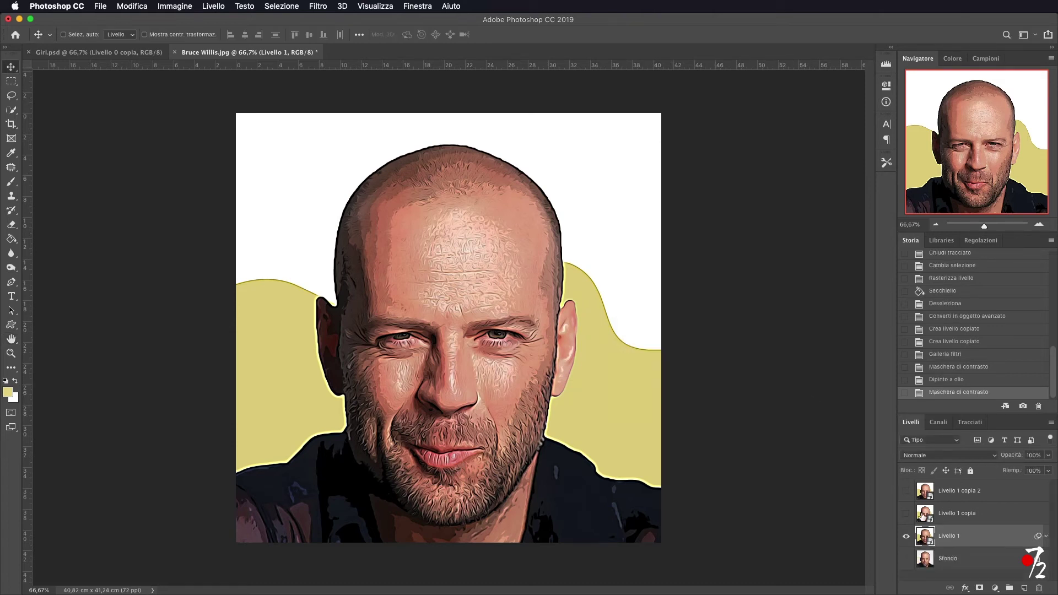
click(906, 514)
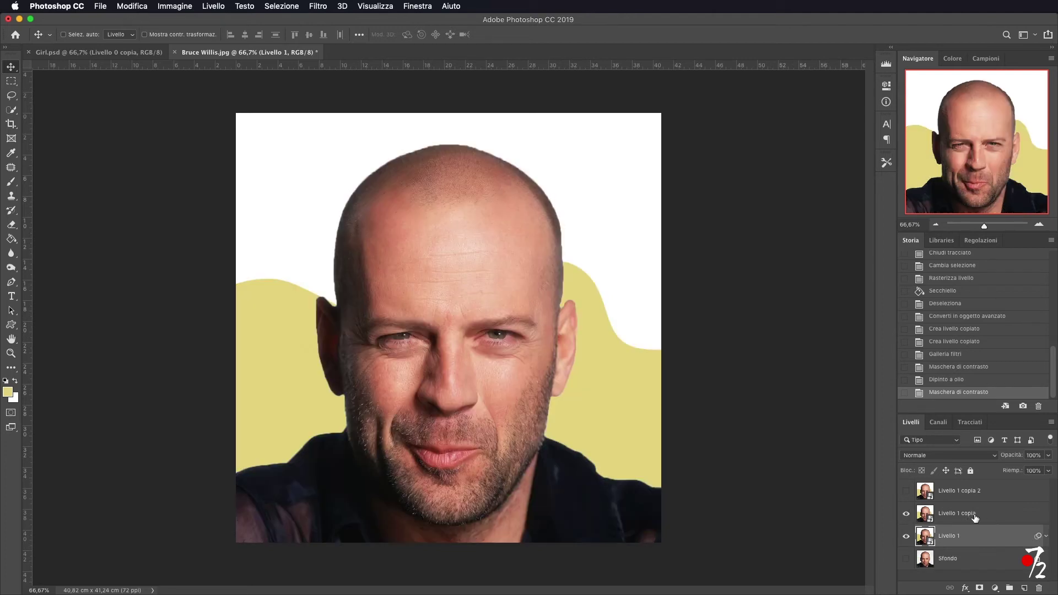
- Apply Contorni poster to Livello 1 copia with edge thickness 3, intensity 3, posterization 6
click(976, 515)
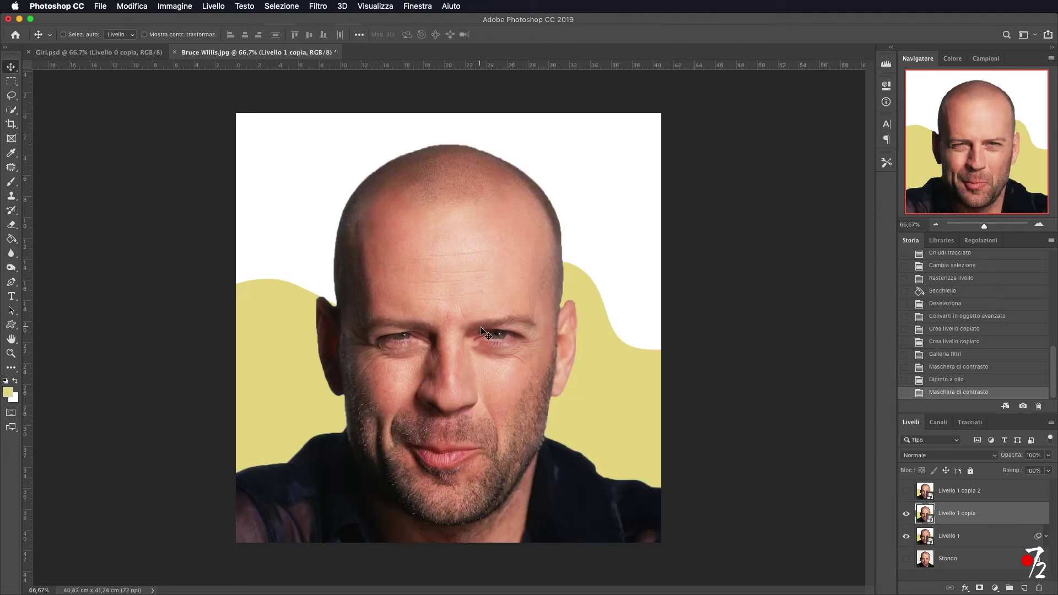
click(318, 6)
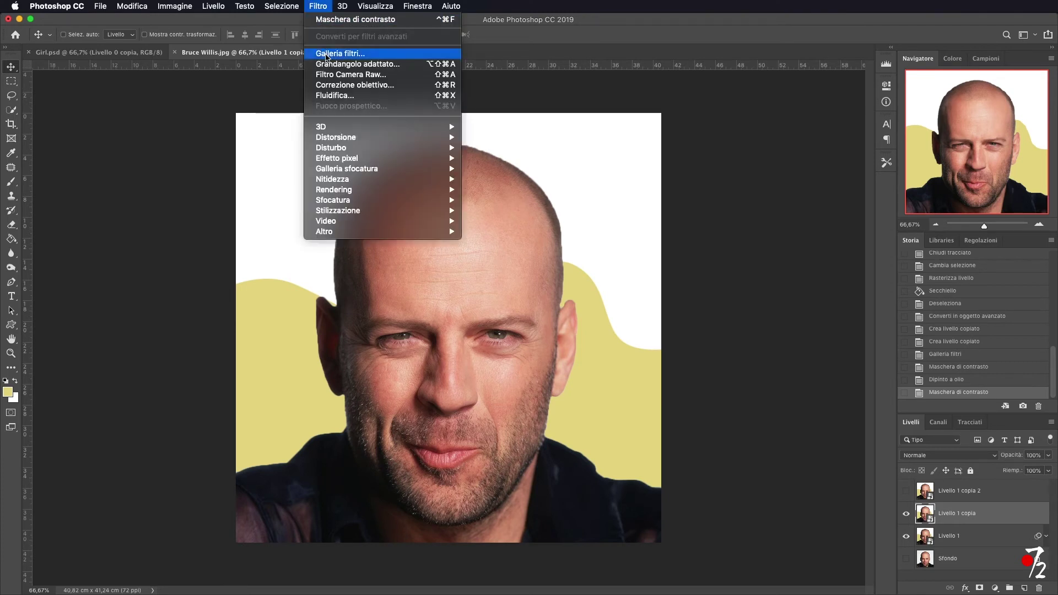
click(327, 54)
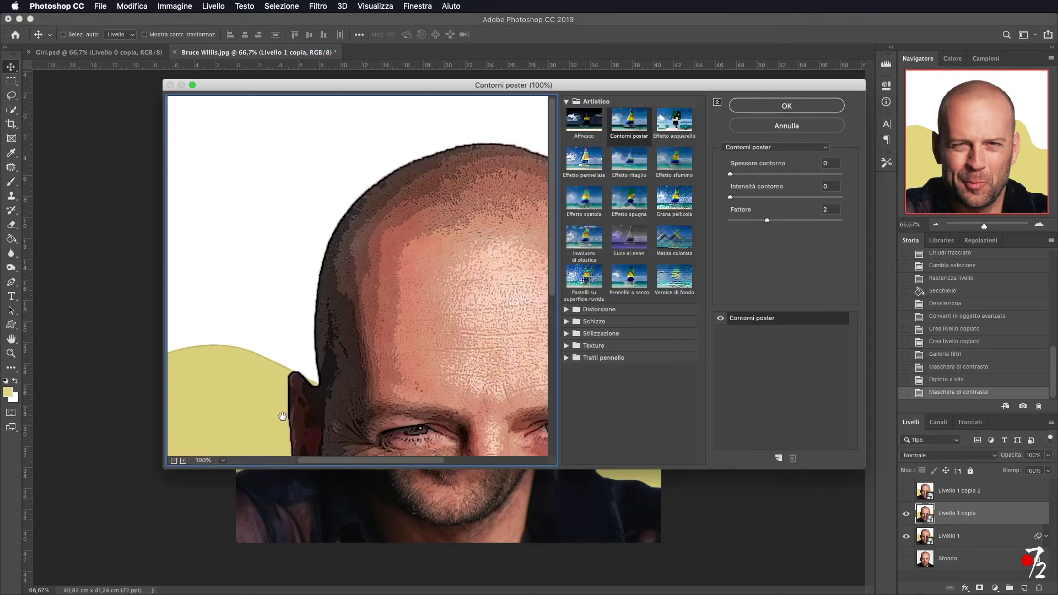
click(173, 460)
click(174, 461)
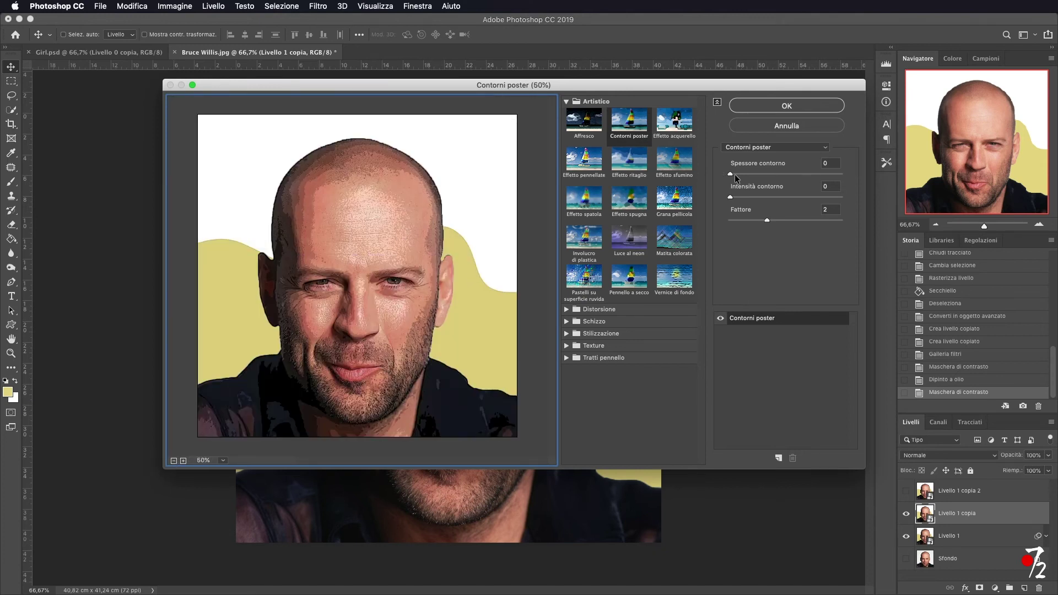
drag(732, 172, 765, 178)
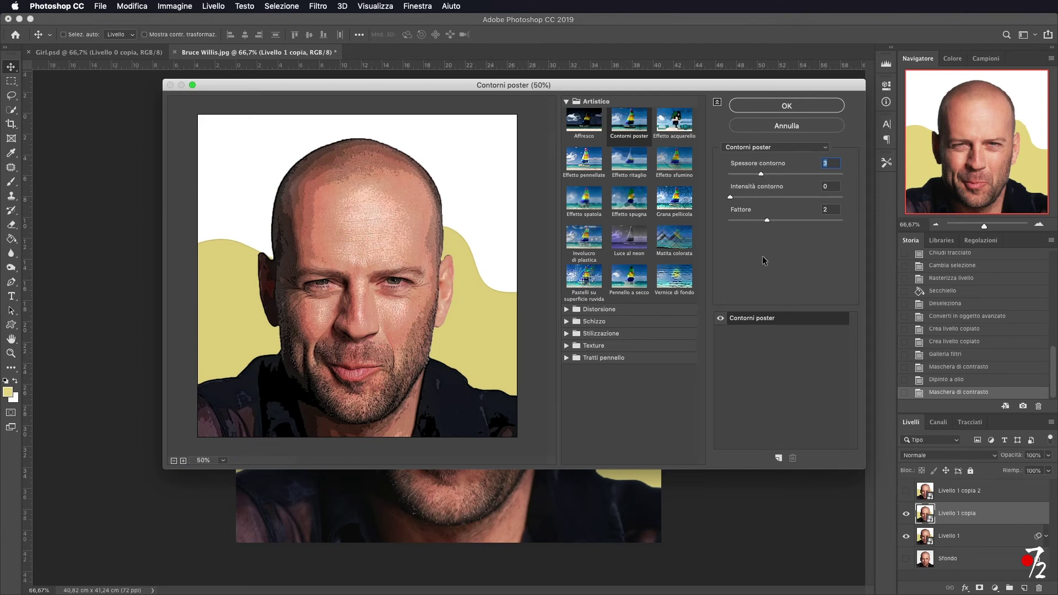
drag(730, 197, 759, 198)
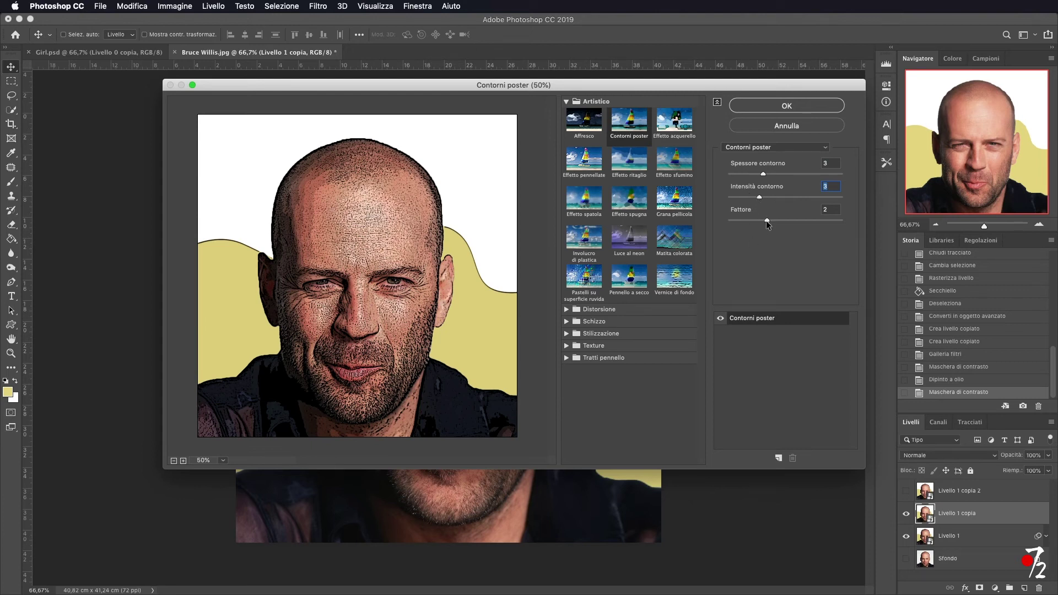
drag(767, 220, 833, 226)
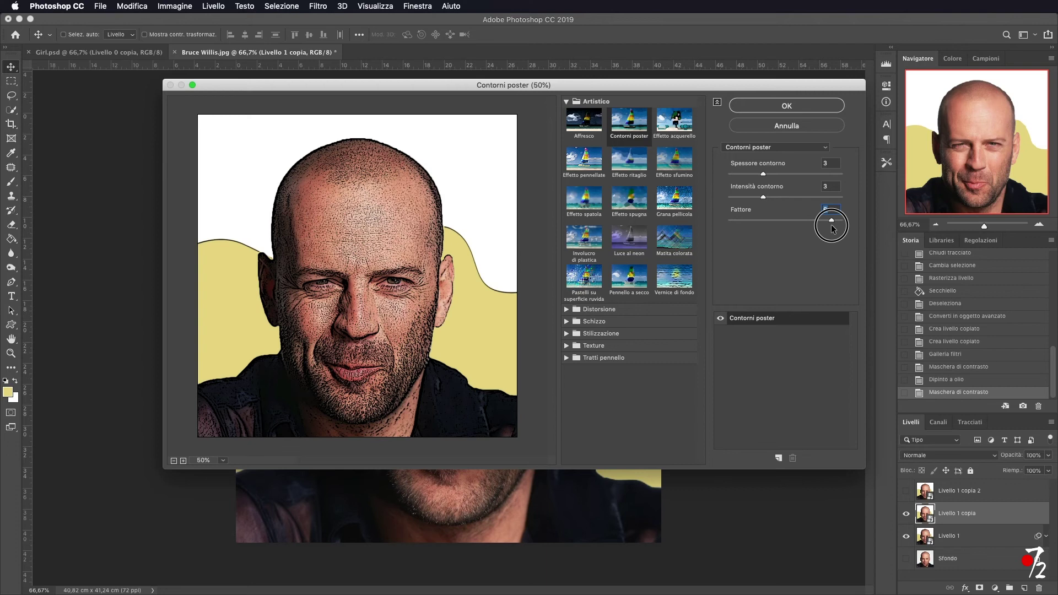
click(797, 106)
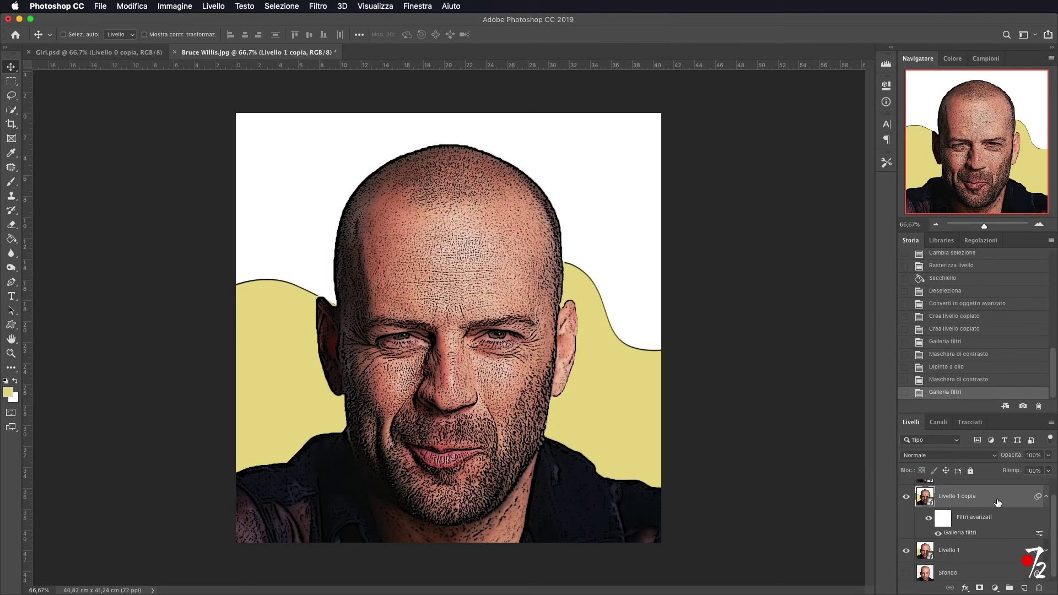
- Apply a Dipinto a olio filter to the outlined Livello 1 copia layer
click(318, 7)
mouse_move(339, 211)
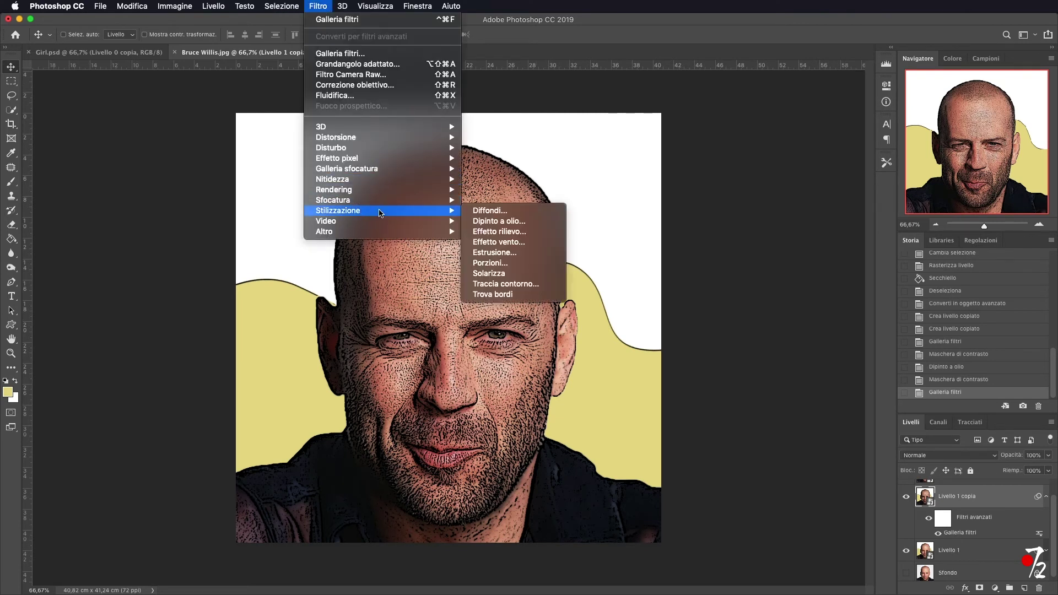
click(847, 271)
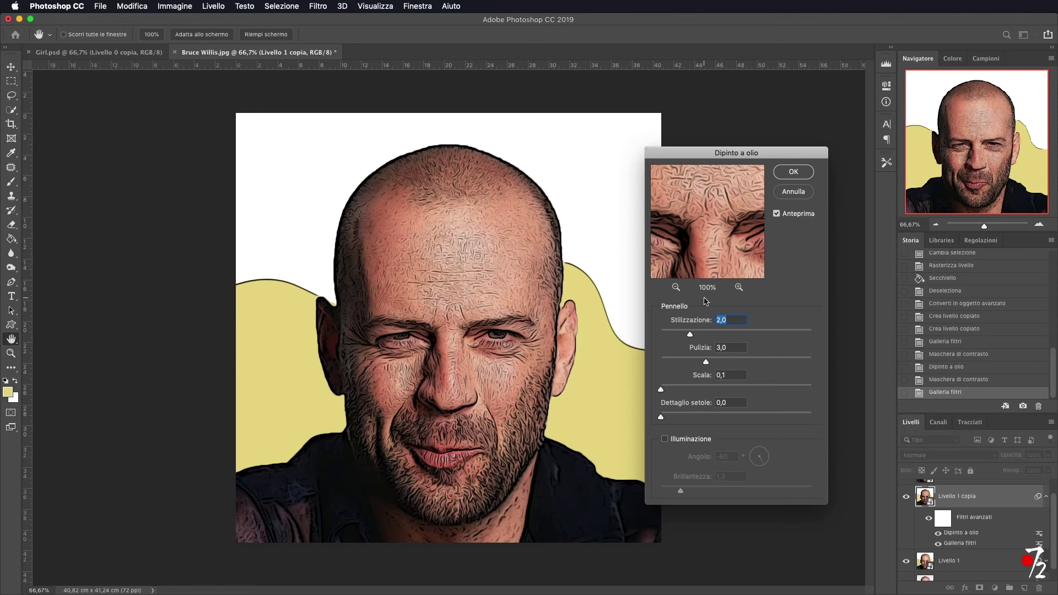
click(794, 173)
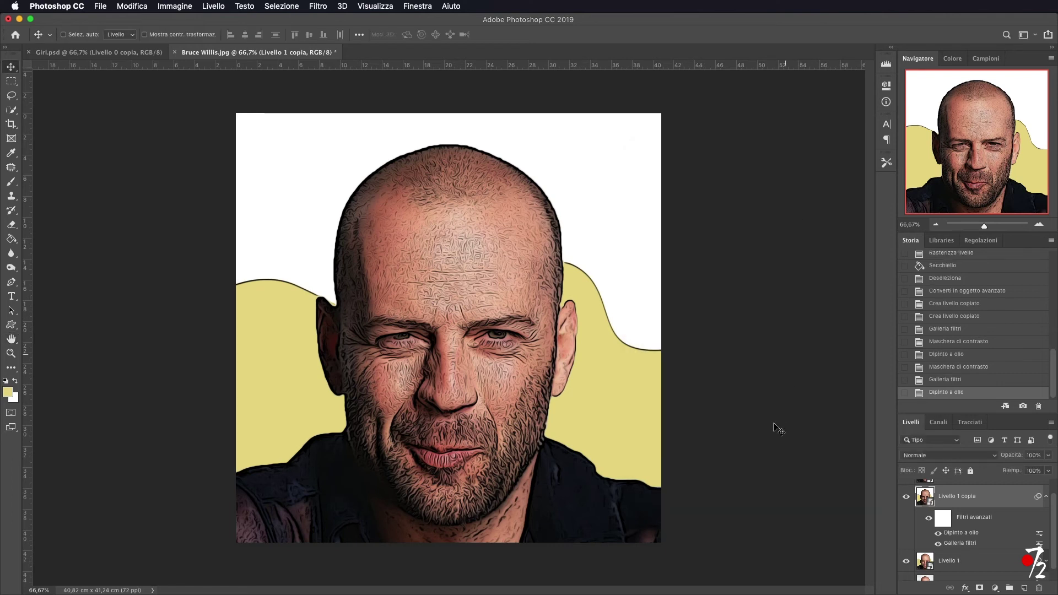
- Blend Livello 1 copia in Sovrapponi mode and toggle its visibility to compare
click(980, 455)
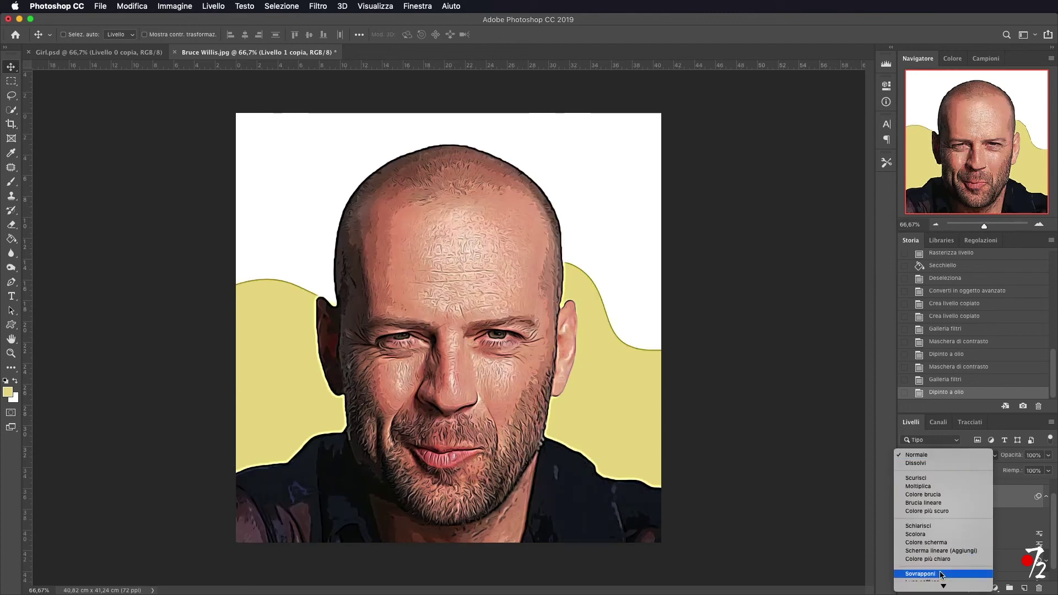
click(941, 575)
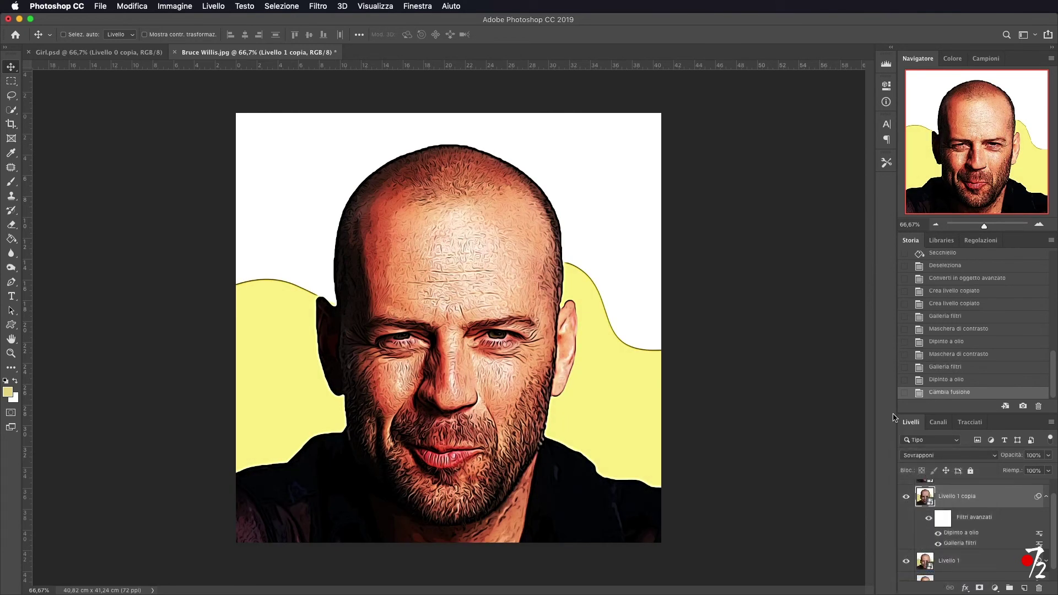
click(906, 497)
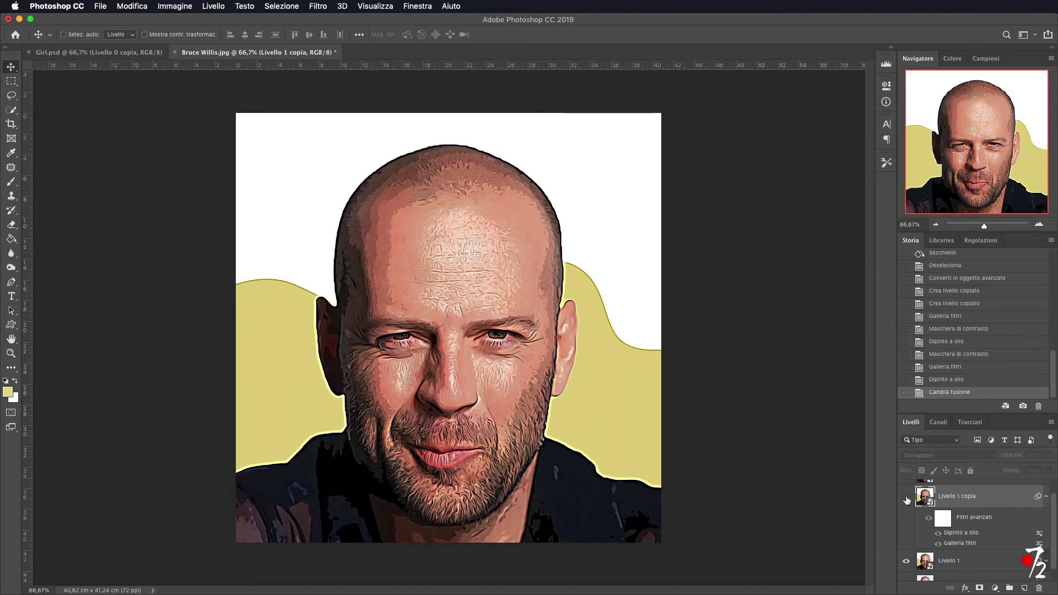
click(906, 499)
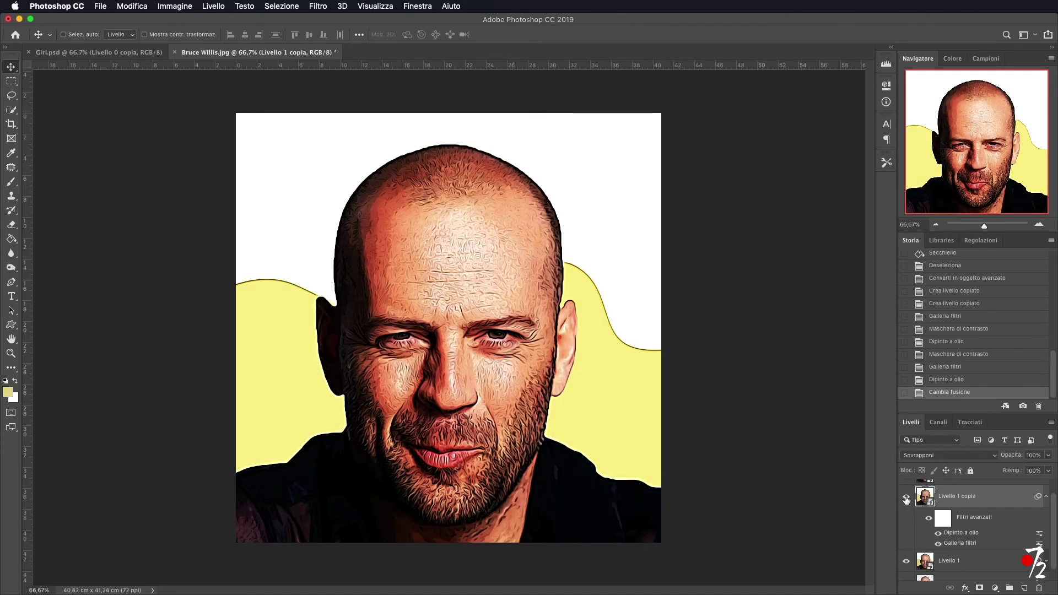
click(1046, 502)
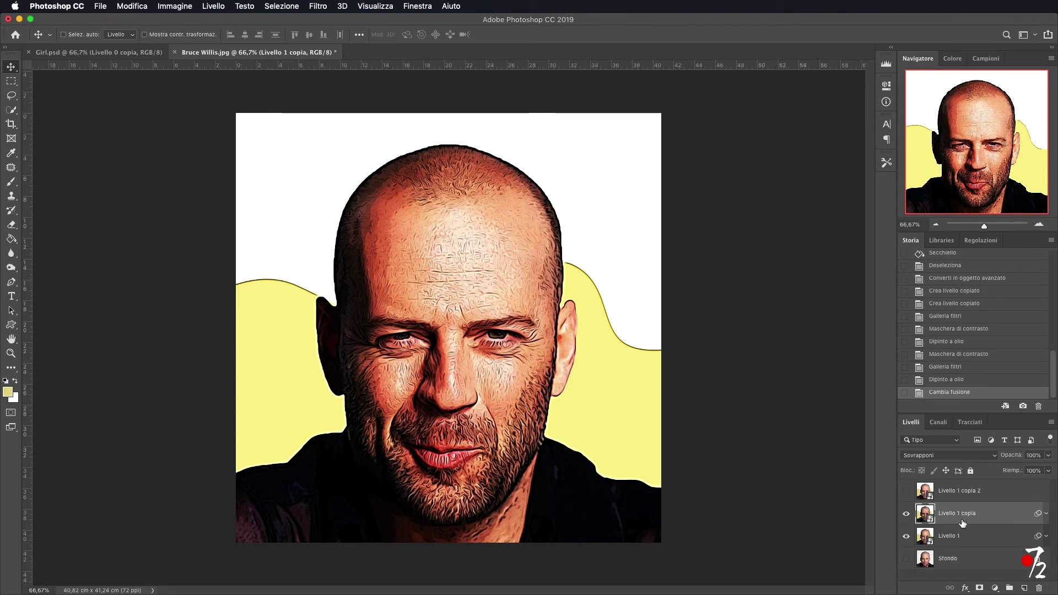
- Show Livello 1 copia 2 and apply an Accentua passaggio filter with an adjusted radius
click(907, 491)
click(988, 495)
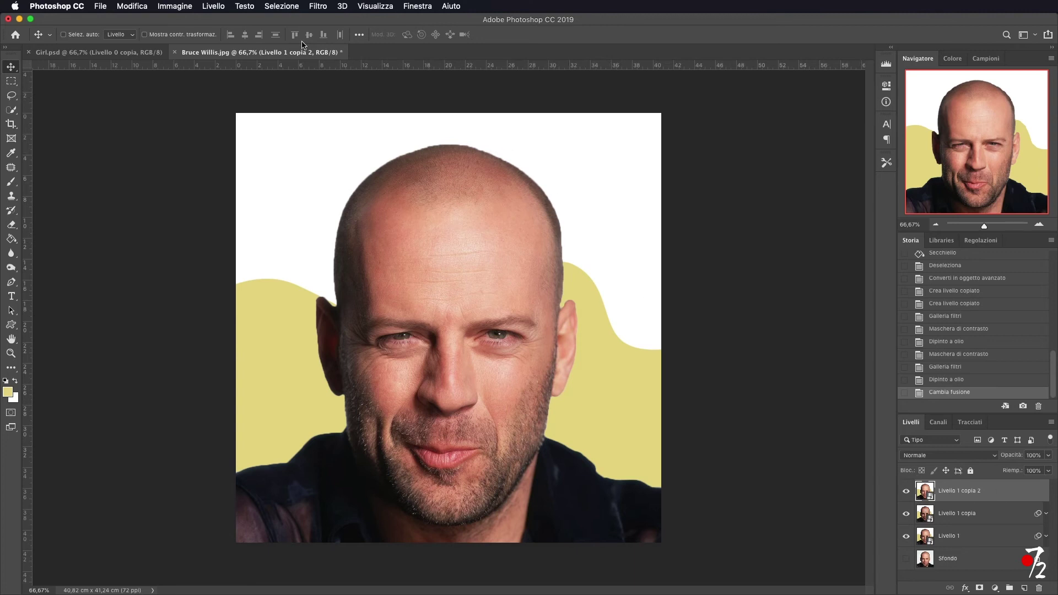
click(318, 6)
mouse_move(325, 232)
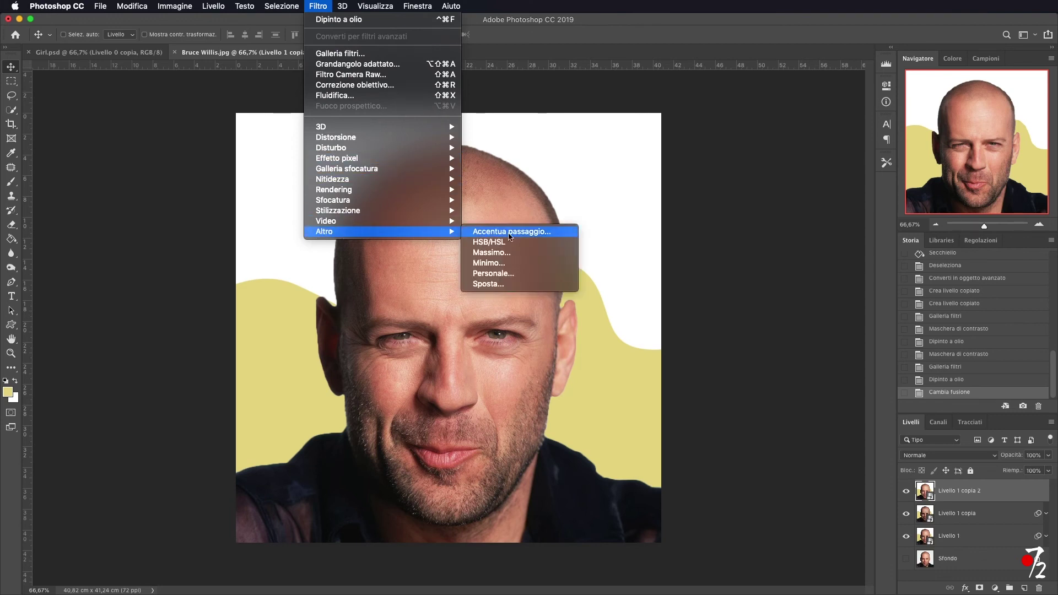
click(522, 232)
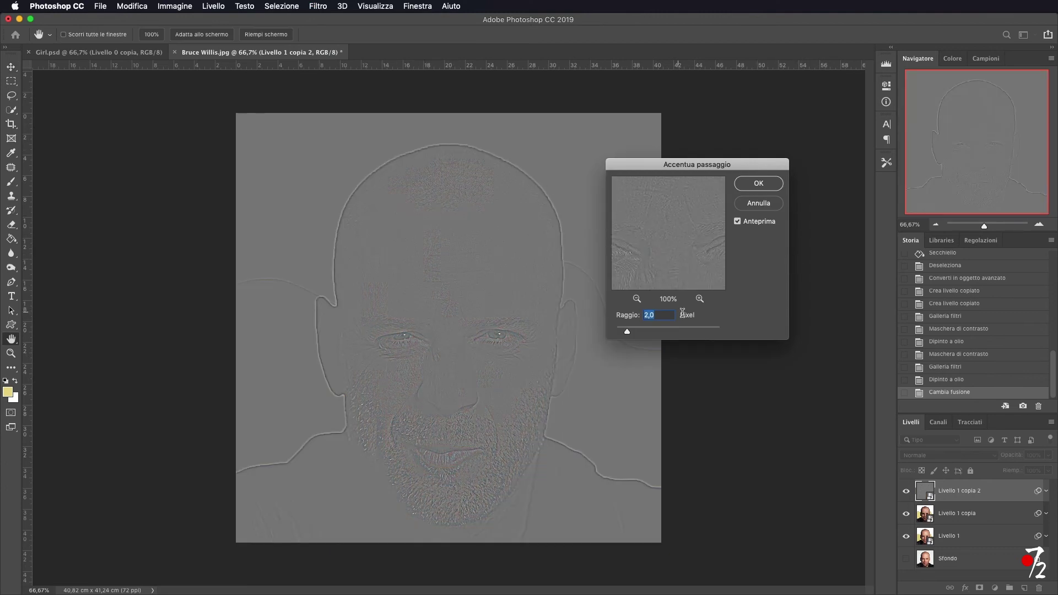
drag(628, 333, 639, 332)
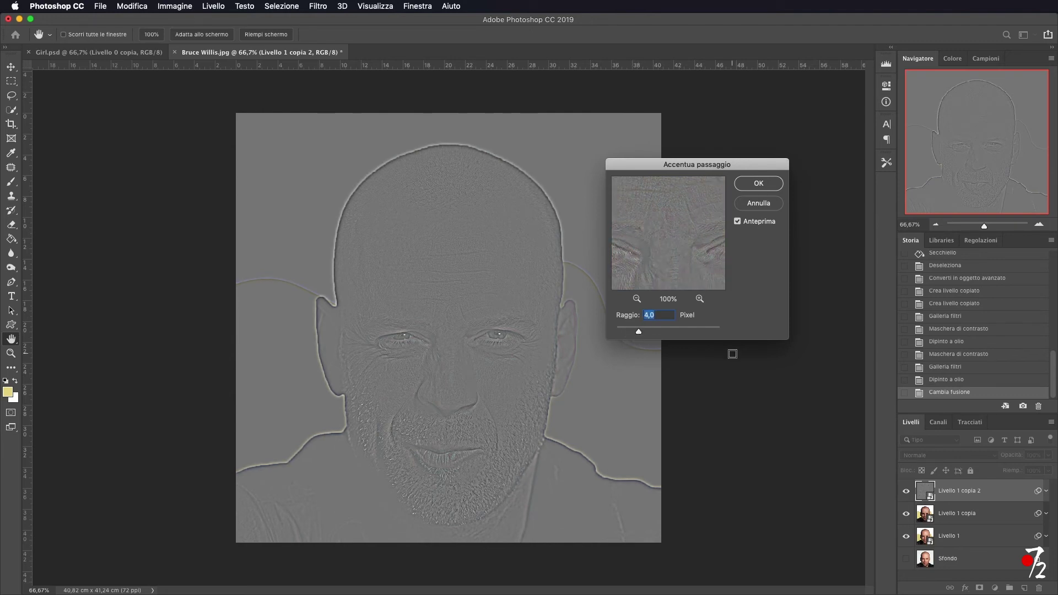
drag(639, 333, 633, 333)
click(759, 183)
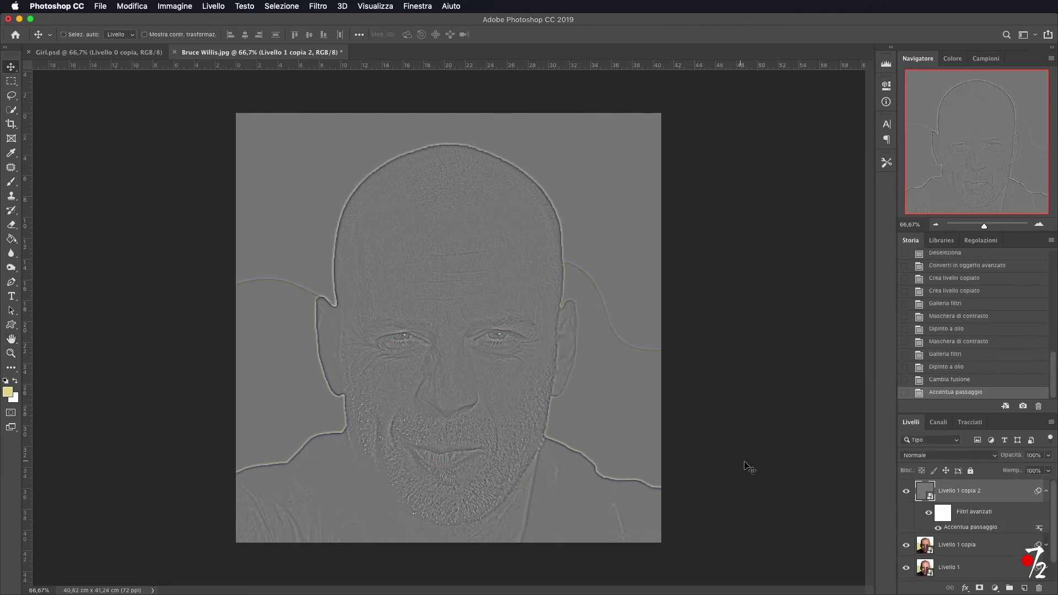
- Blend Livello 1 copia 2 in Sovrapponi (Overlay) mode and toggle it to compare
click(962, 457)
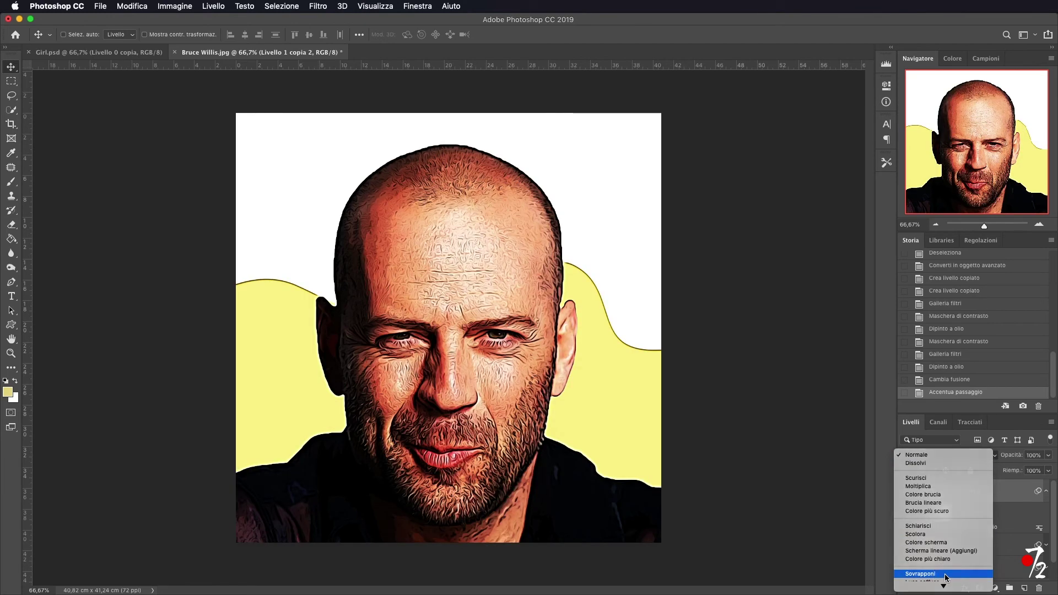
click(946, 575)
click(906, 494)
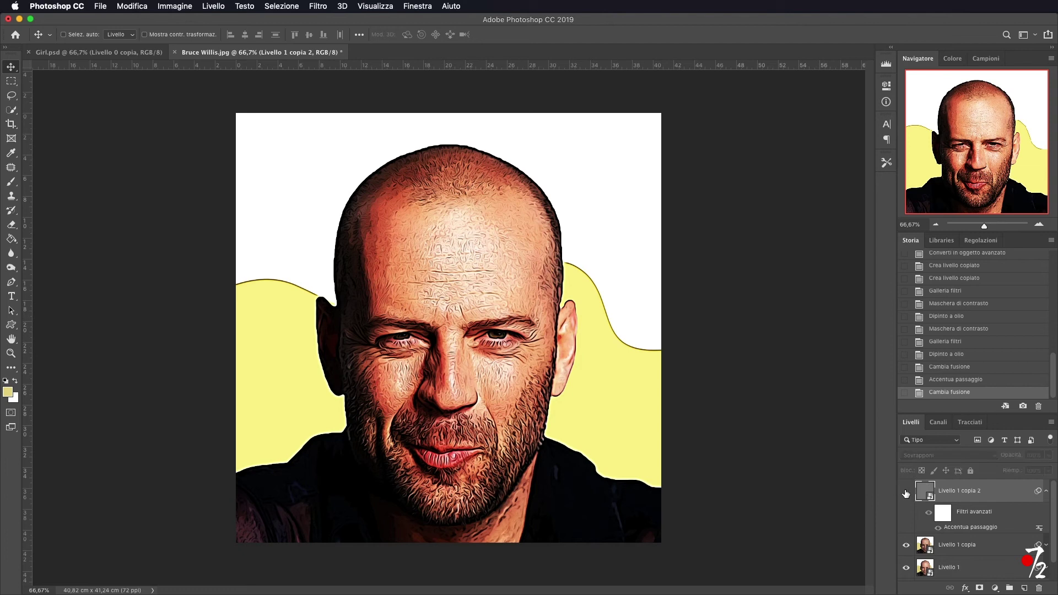
click(906, 493)
click(905, 493)
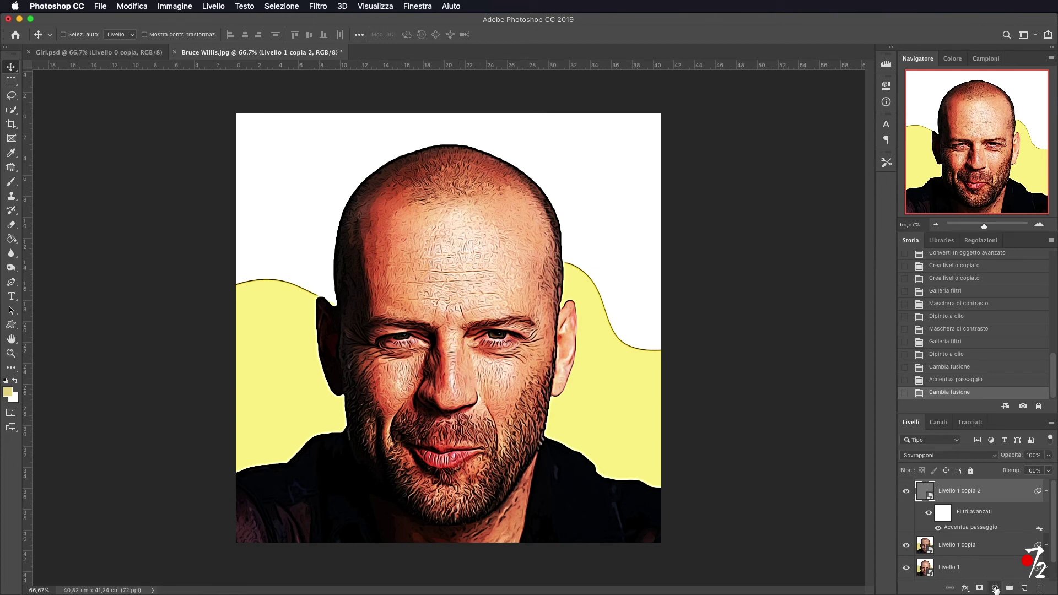
- Add a Valori tonali adjustment layer with input levels 16, 1,16 and 251
click(995, 588)
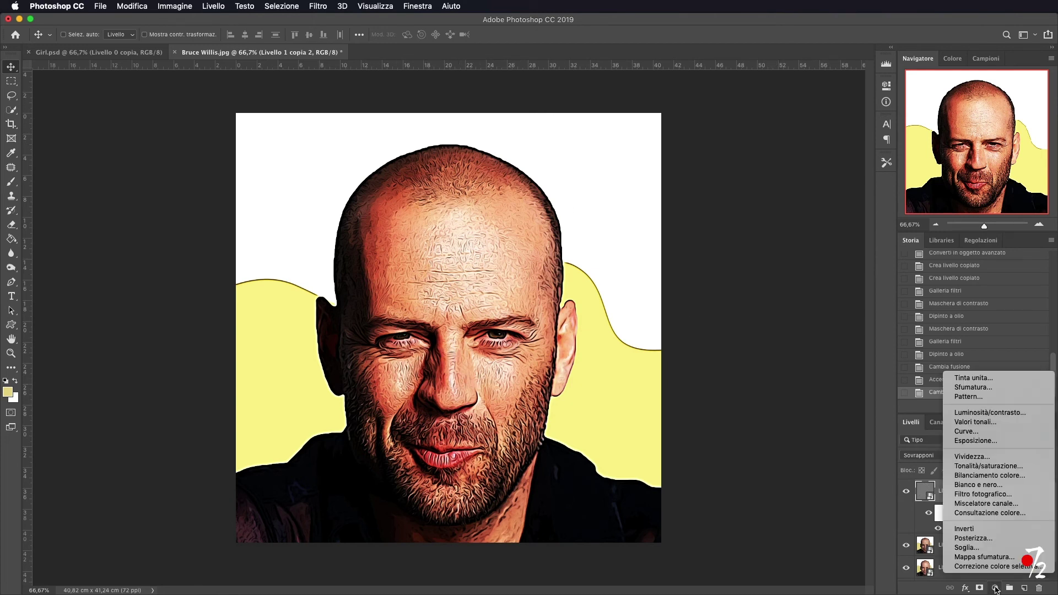
click(994, 422)
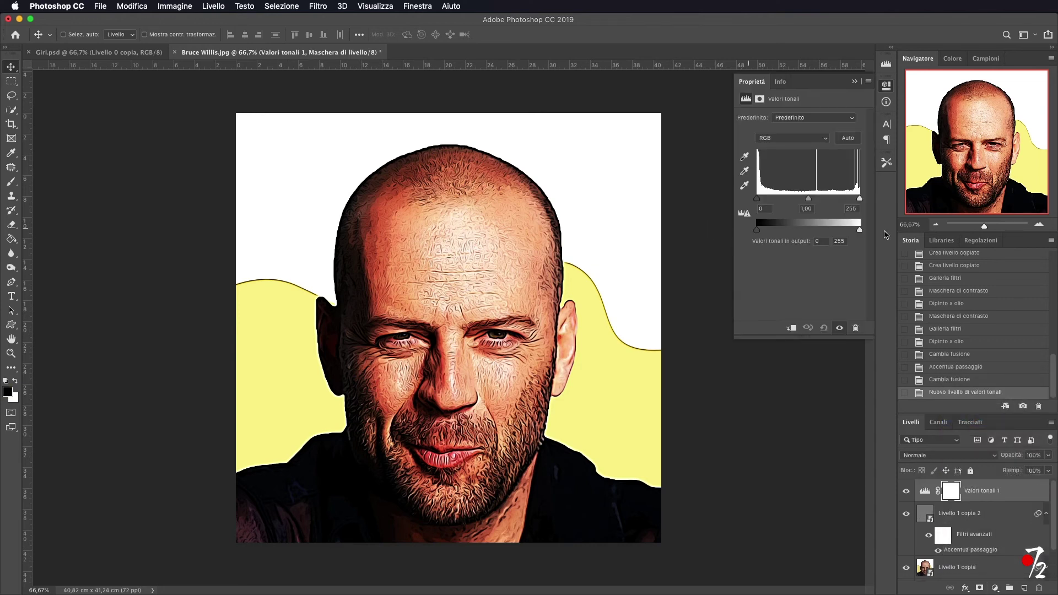
drag(756, 199, 764, 201)
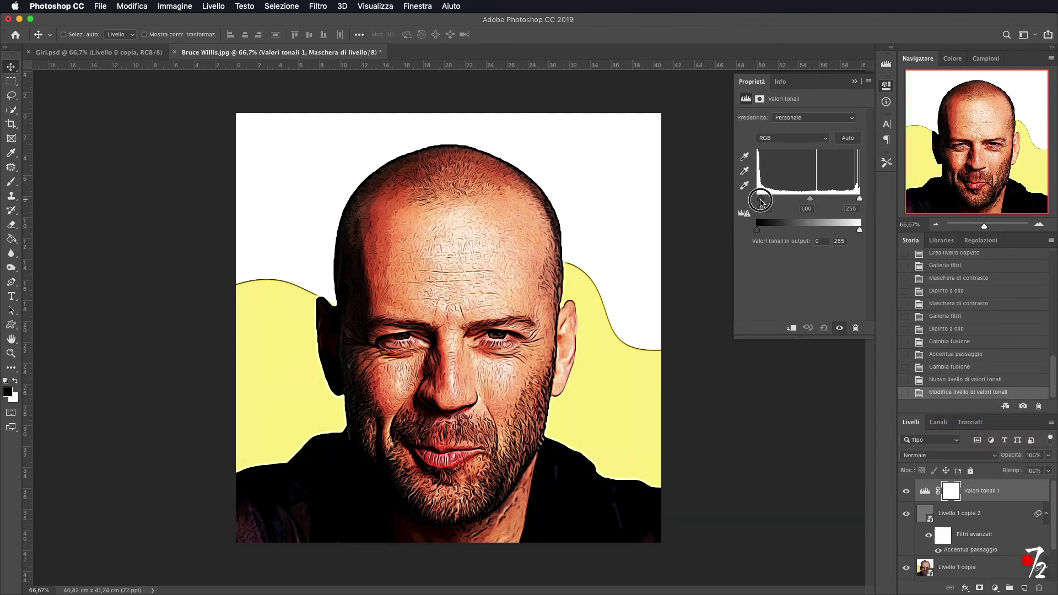
drag(861, 200, 858, 199)
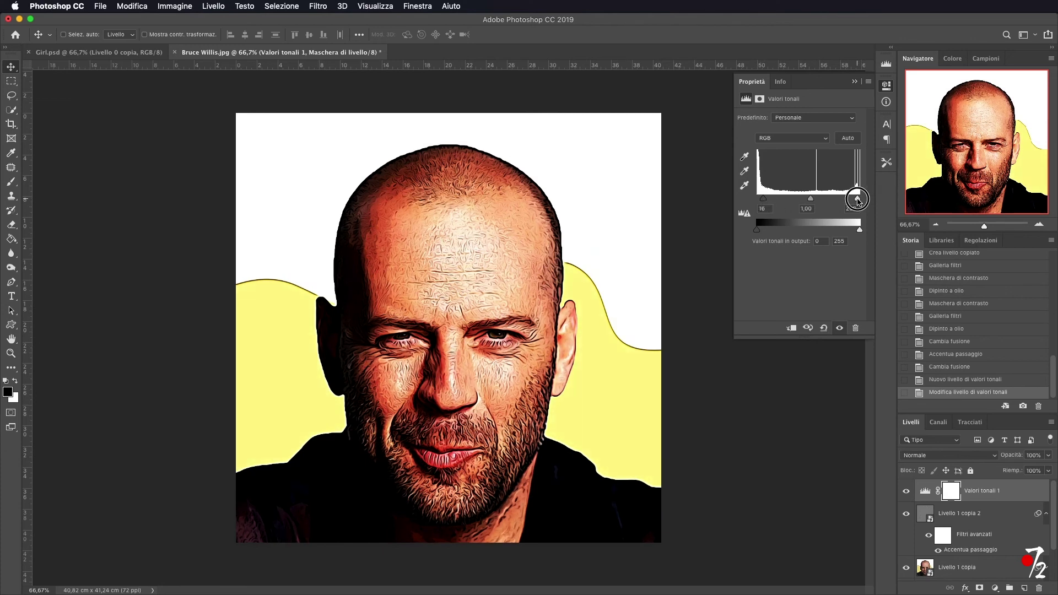
drag(811, 200, 806, 199)
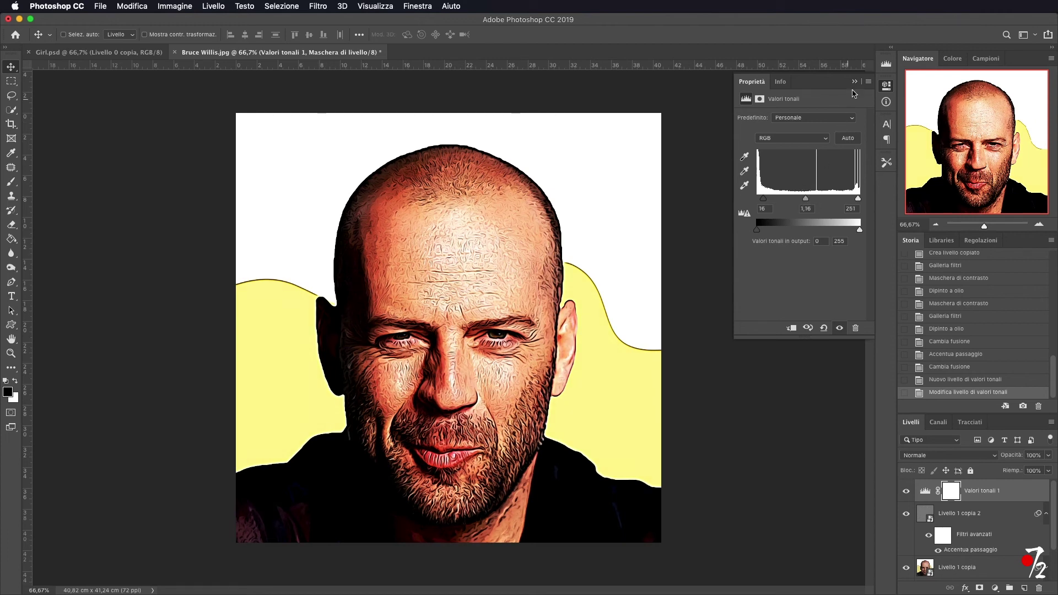
click(855, 82)
click(995, 589)
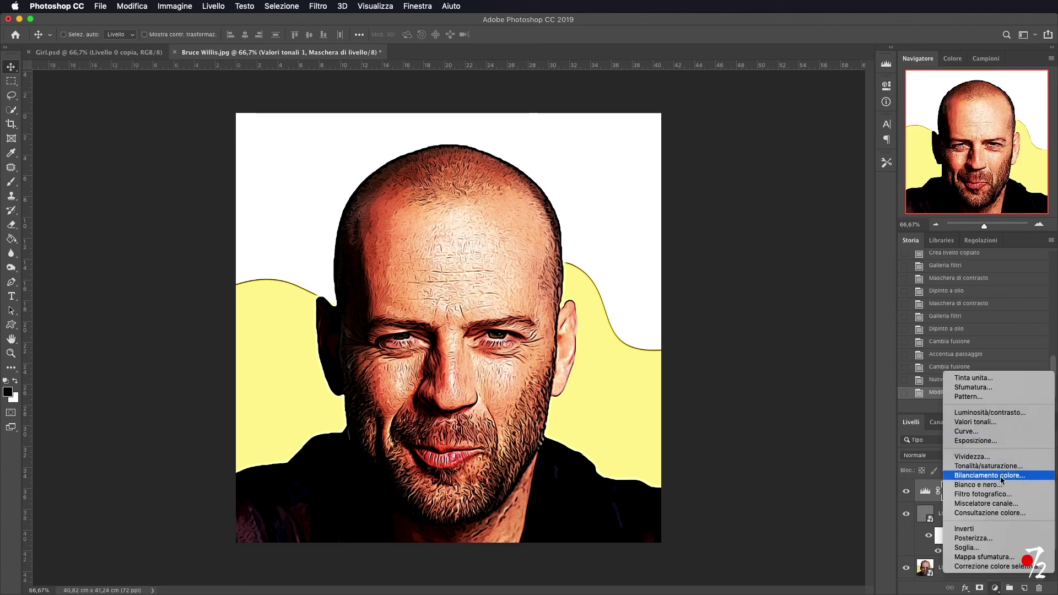
- Add a Tonalità/saturazione layer with hue -8, saturation -36 and lightness -1
click(988, 467)
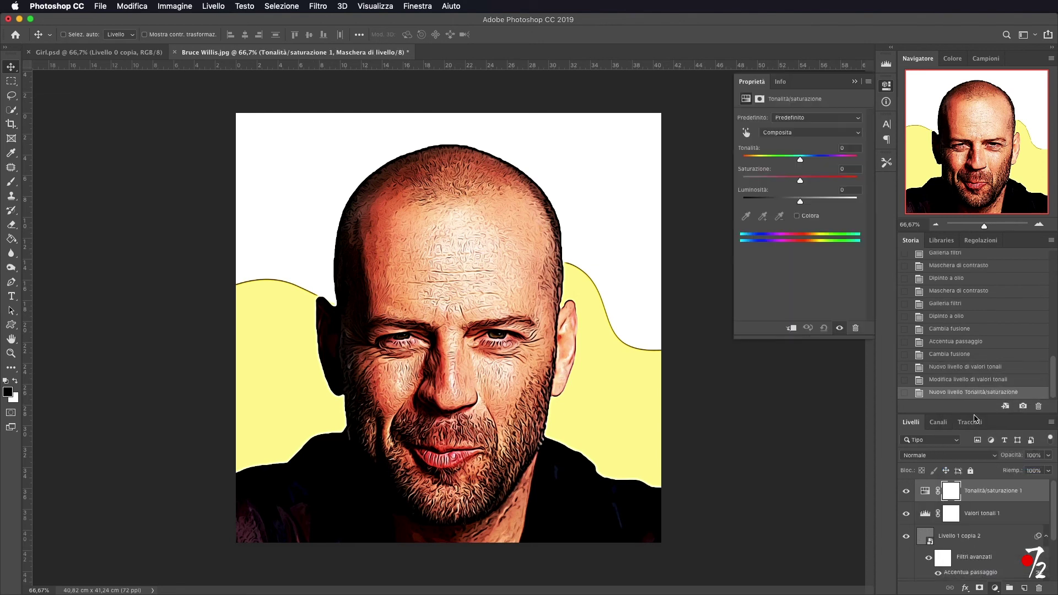
mouse_move(801, 202)
mouse_down()
mouse_move(794, 181)
mouse_move(770, 183)
mouse_move(796, 161)
mouse_up()
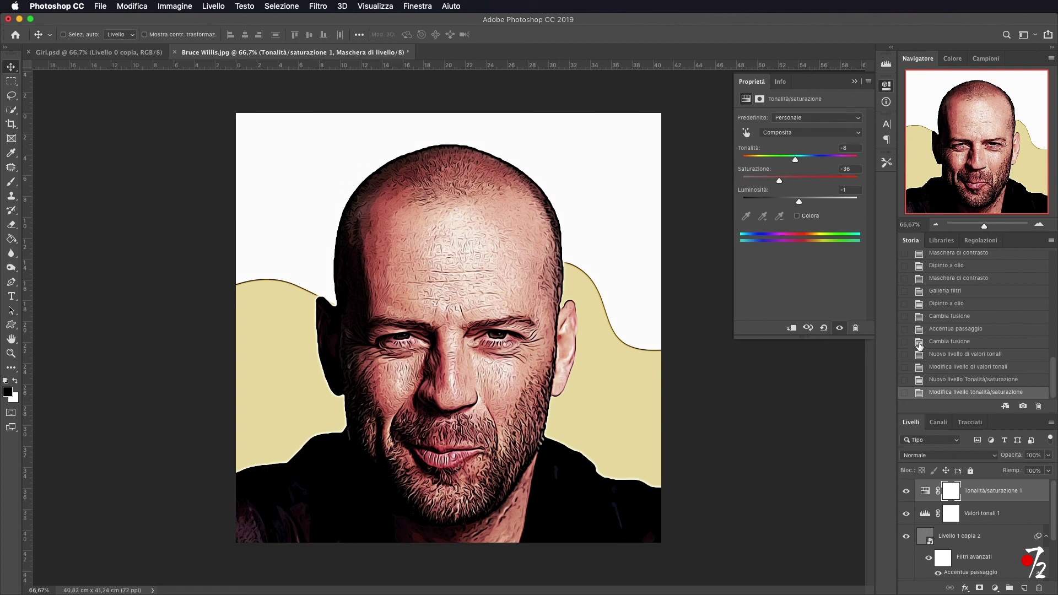
click(854, 82)
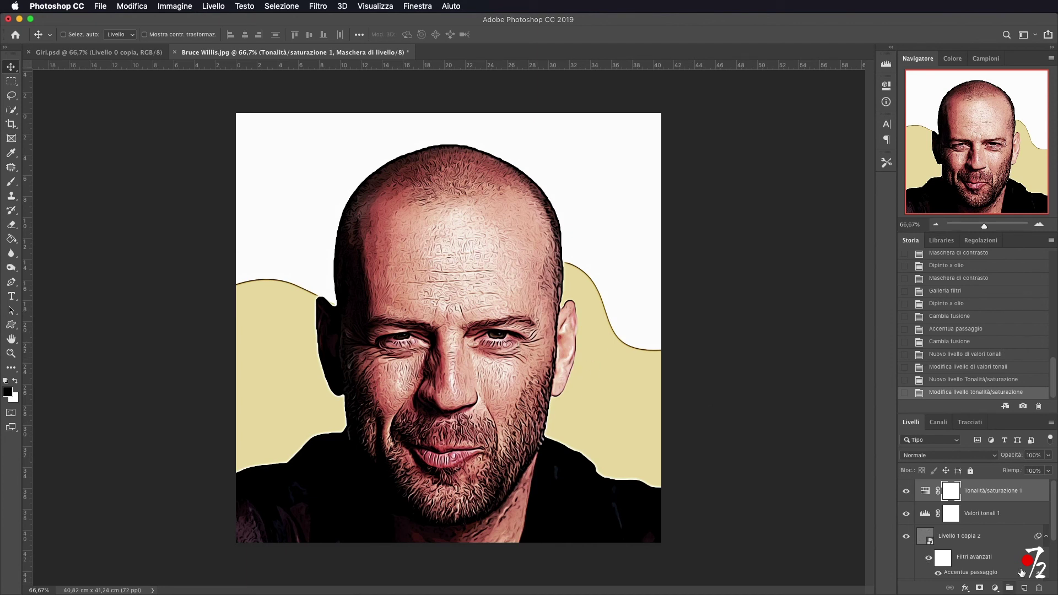
scroll(1009, 507, down, 3)
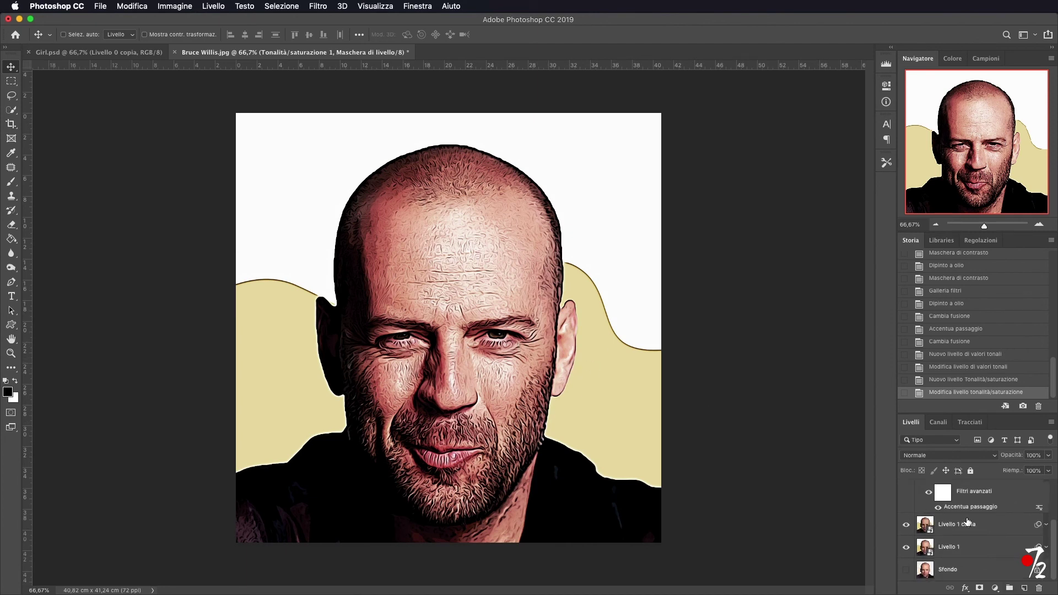
- Expand the layers' smart filter lists and reopen Livello 1's Dipinto a olio settings
click(1046, 524)
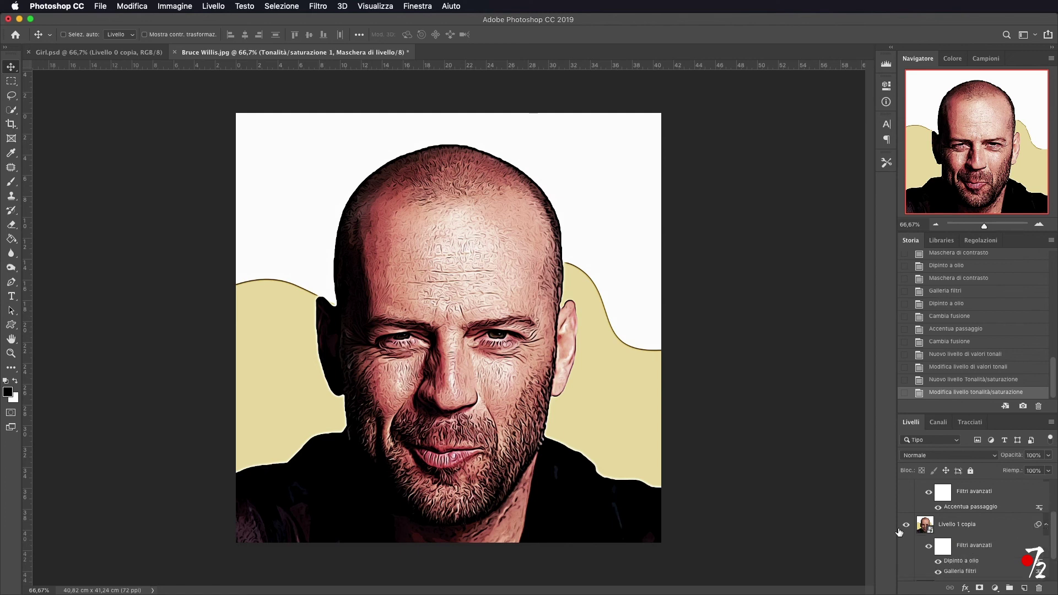
scroll(992, 529, down, 2)
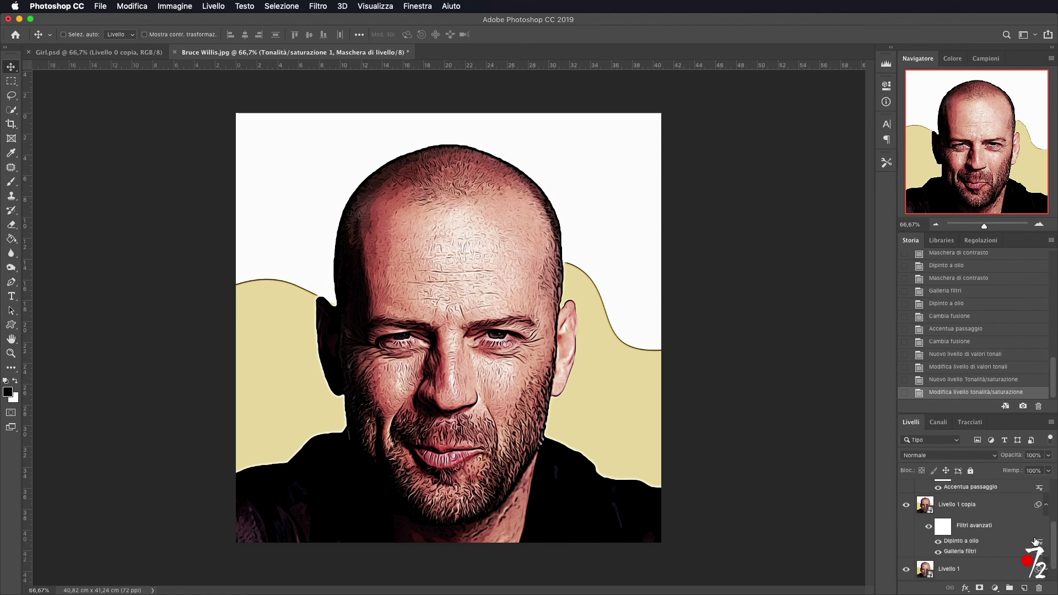
click(1046, 570)
scroll(987, 535, down, 3)
scroll(988, 535, down, 1)
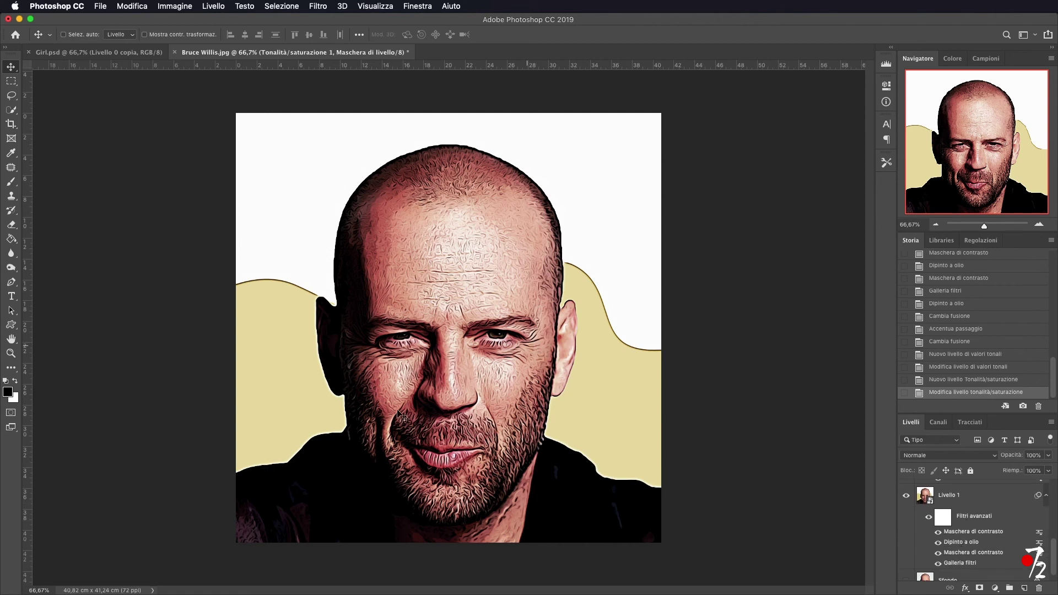
double_click(967, 545)
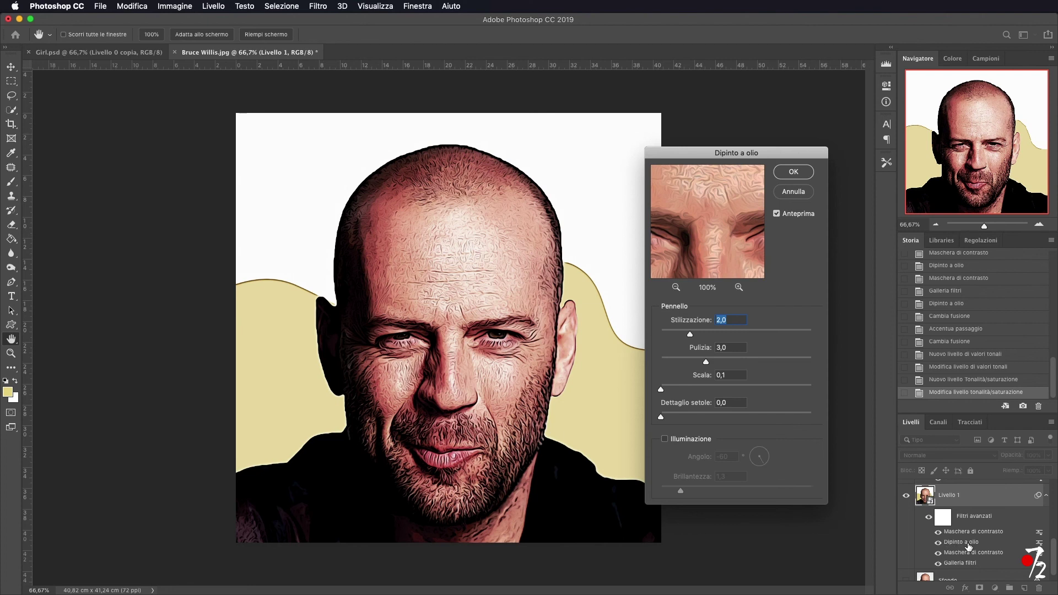
- Set Oil Paint stylization 4,1, cleanliness 8,1, scale 2,4, bristle detail 1,7
drag(700, 363, 783, 361)
drag(692, 335, 722, 335)
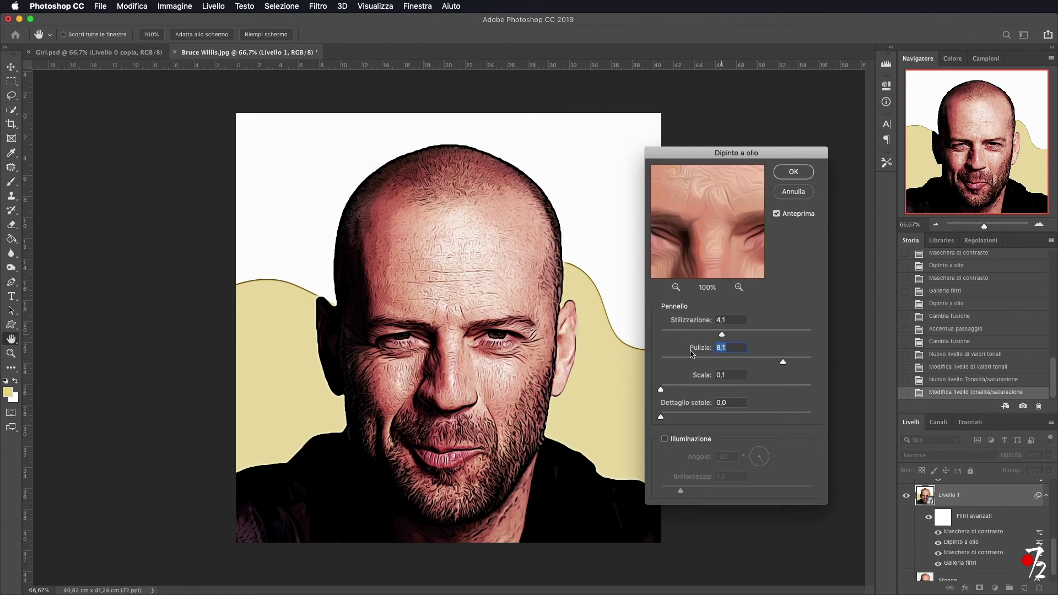
drag(661, 390, 696, 390)
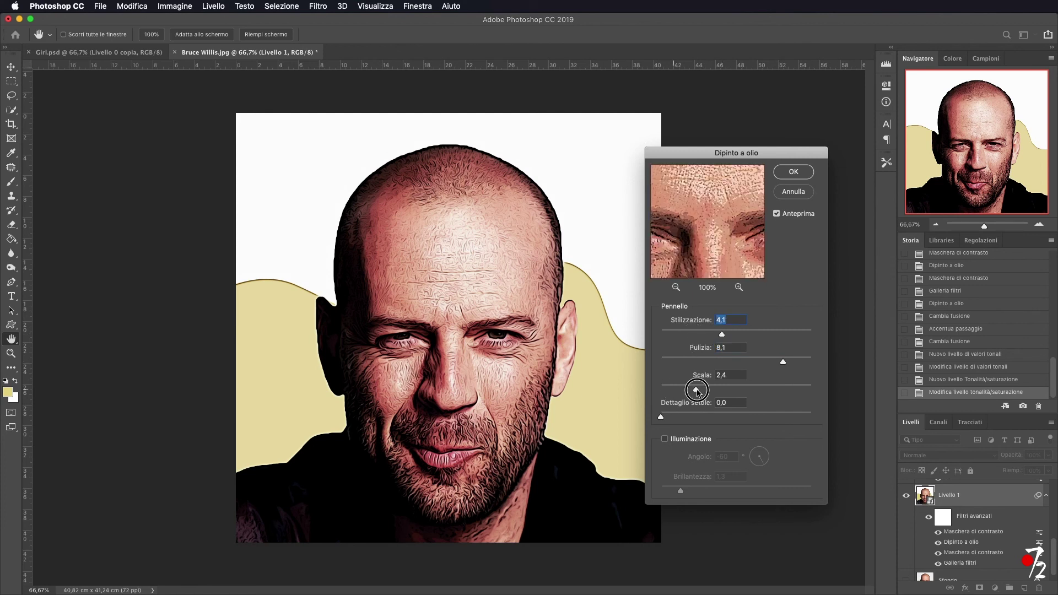
key(Tab)
key(Tab)
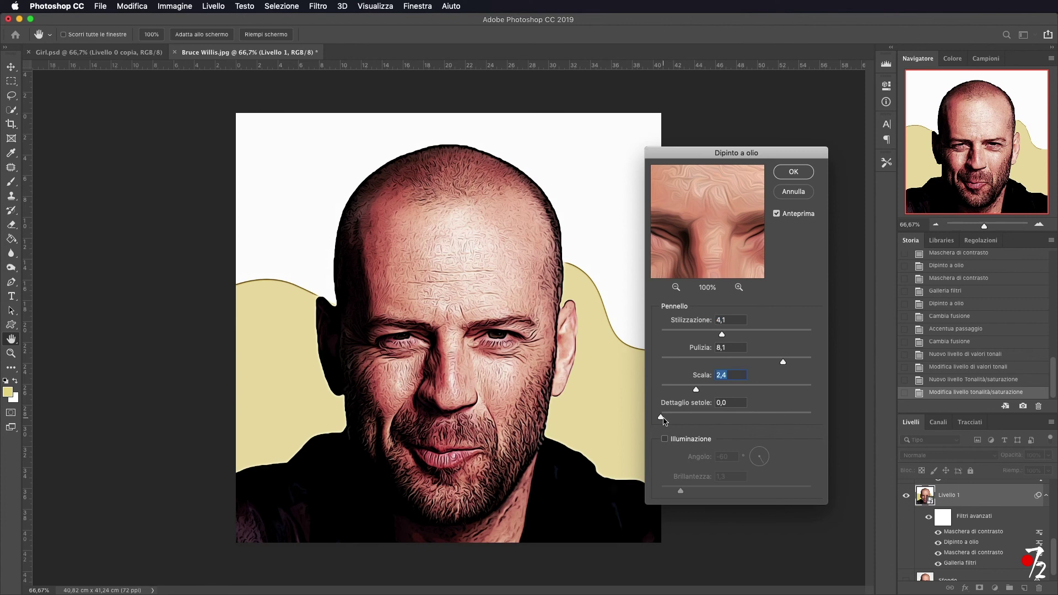
drag(662, 418, 688, 418)
click(794, 172)
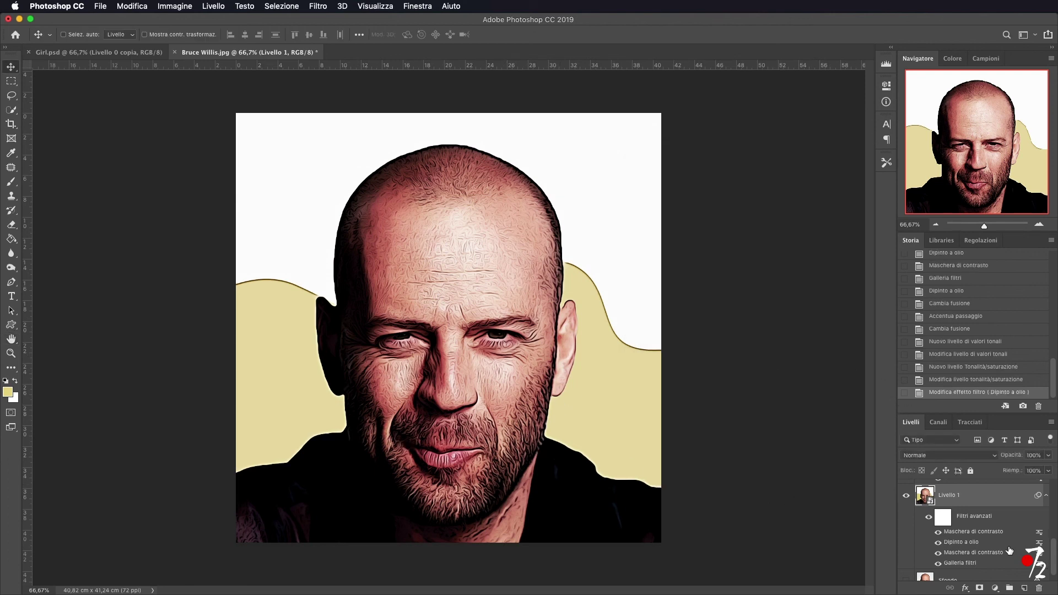
- Re-edit Livello 1's Maschera di contrasto to threshold 5, keeping 90% and radius 5,0
double_click(985, 530)
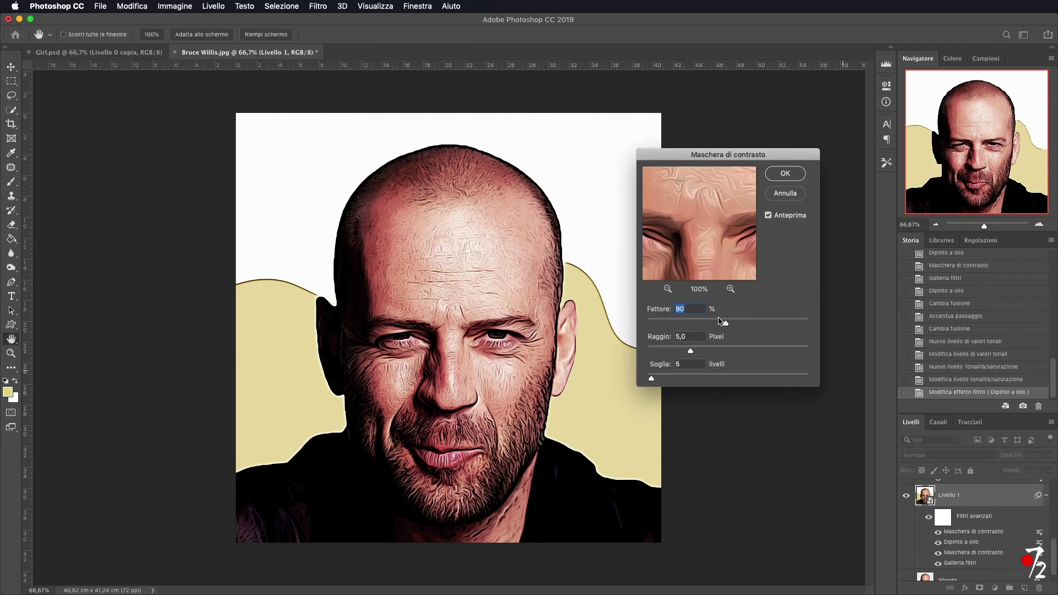
drag(653, 378, 688, 381)
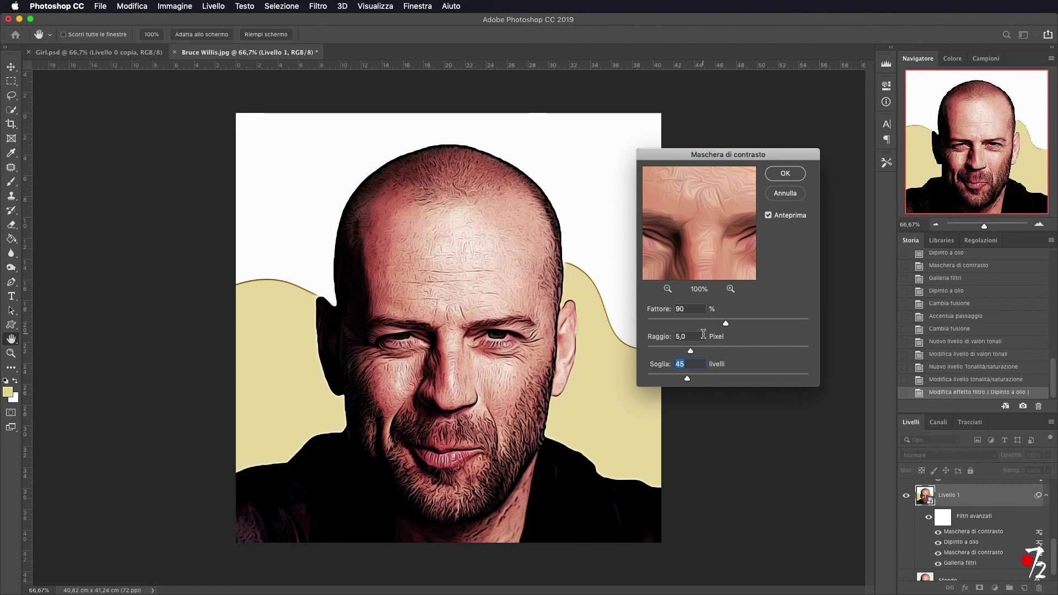
click(785, 175)
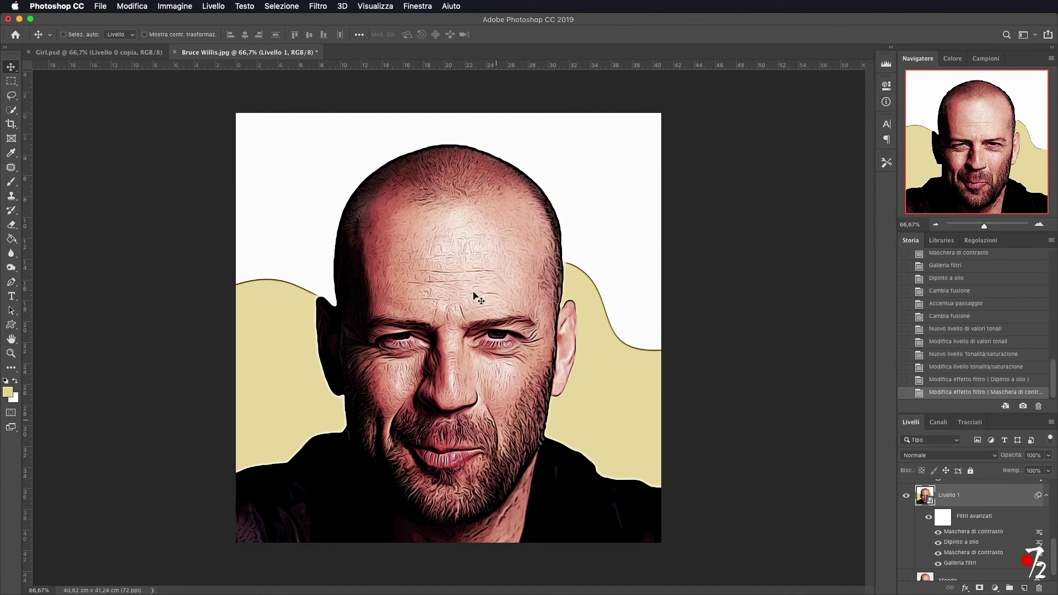
scroll(1009, 362, up, 3)
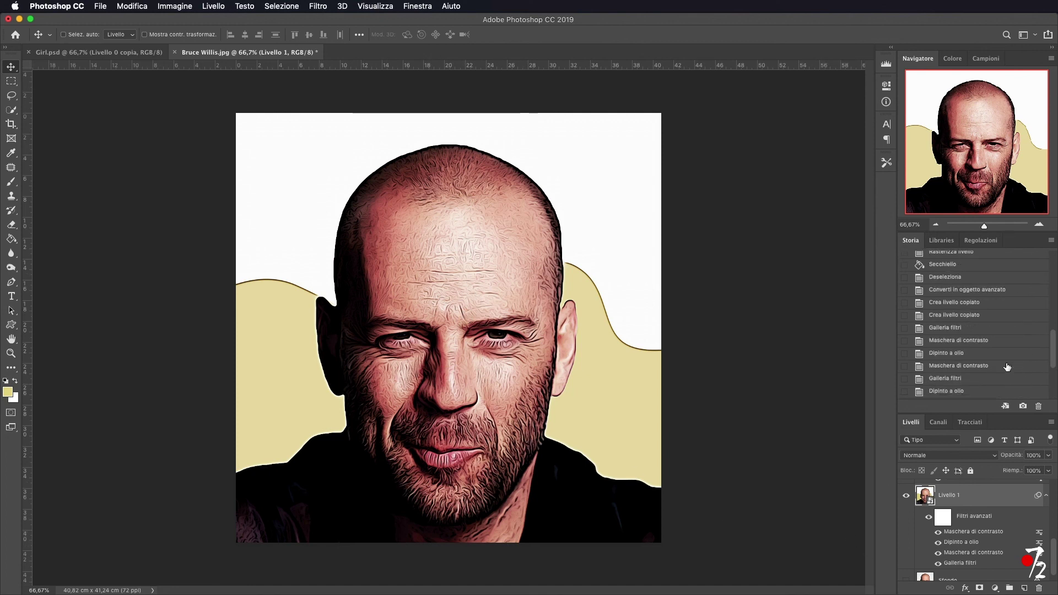
scroll(1006, 365, up, 3)
scroll(1005, 367, up, 2)
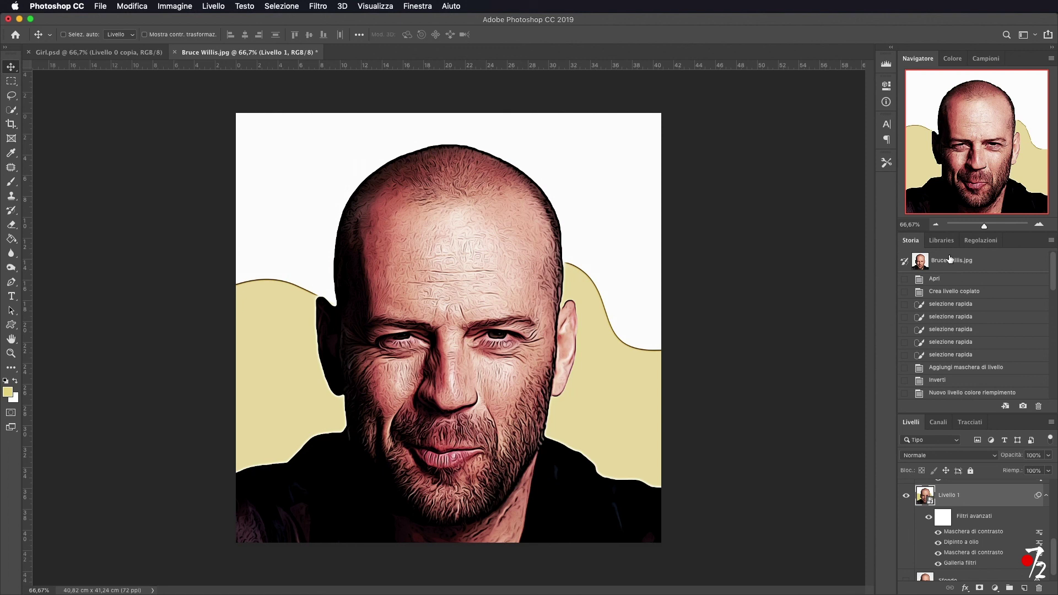
click(950, 260)
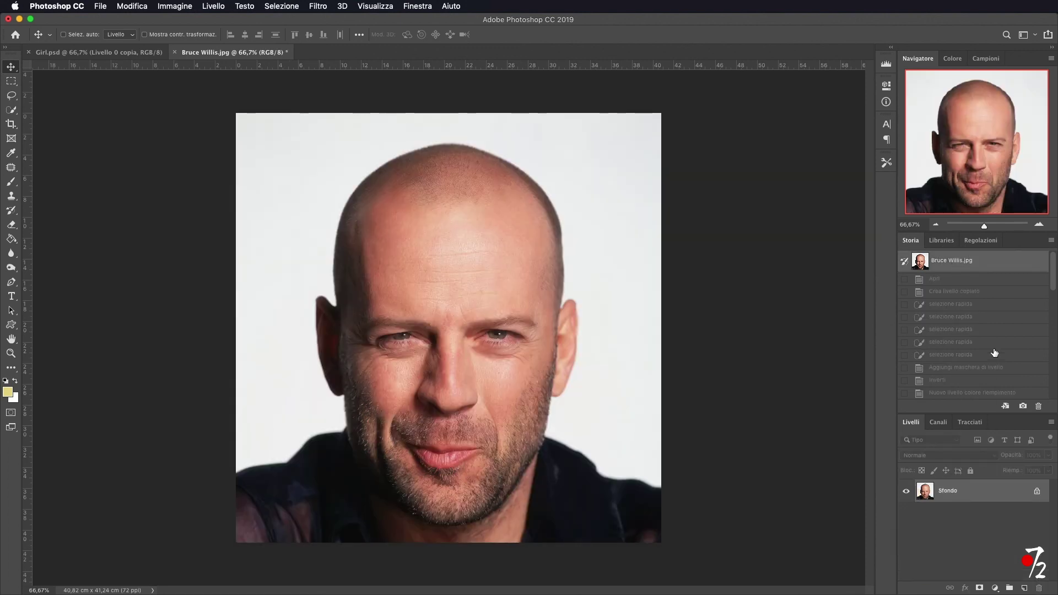
scroll(994, 354, down, 4)
scroll(973, 373, down, 4)
click(937, 392)
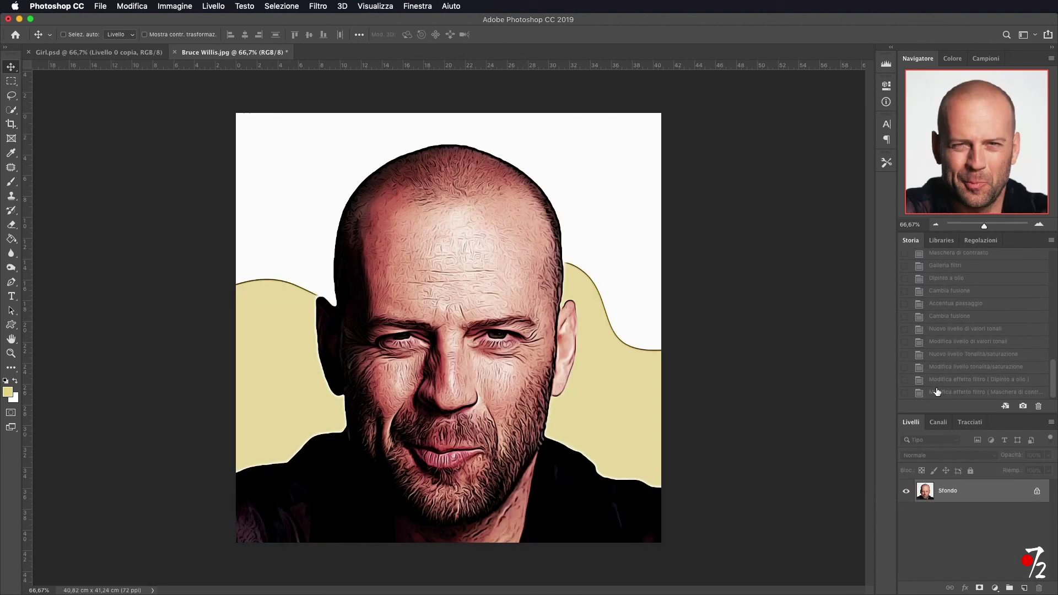